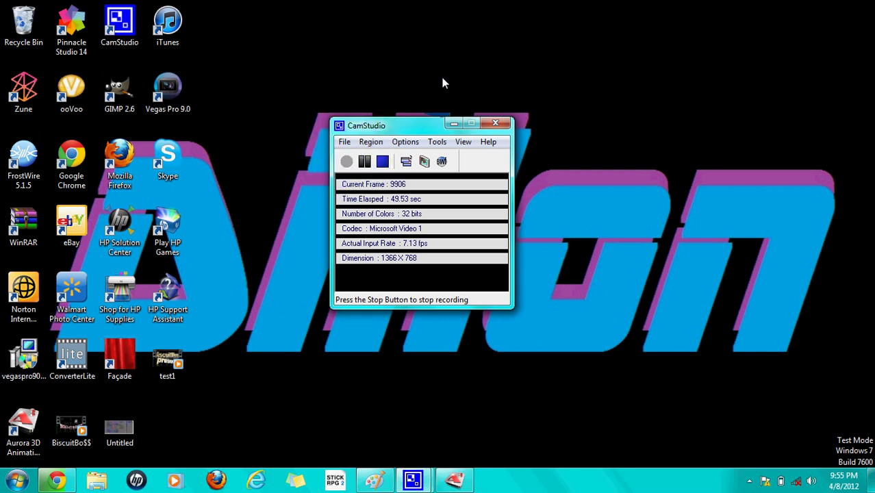
- Launch Aurora 3D Animation Maker from the desktop
drag(392, 125, 344, 67)
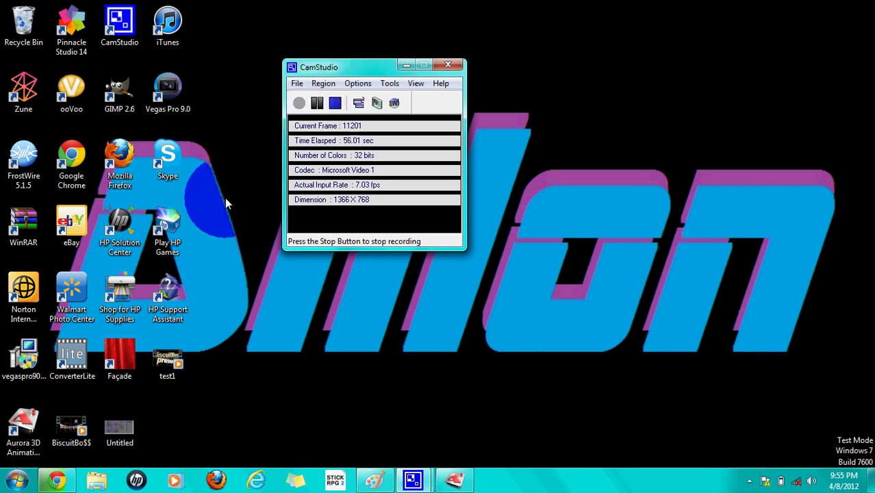
drag(242, 407, 45, 426)
click(24, 431)
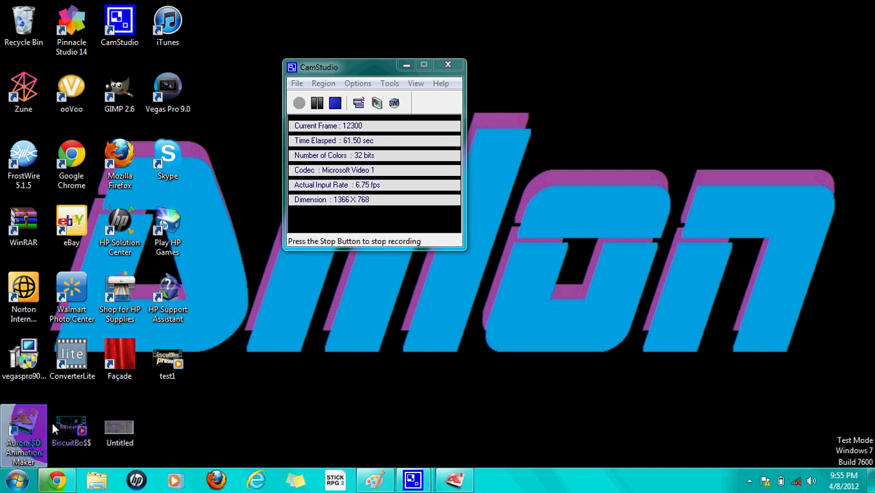
mouse_move(66, 420)
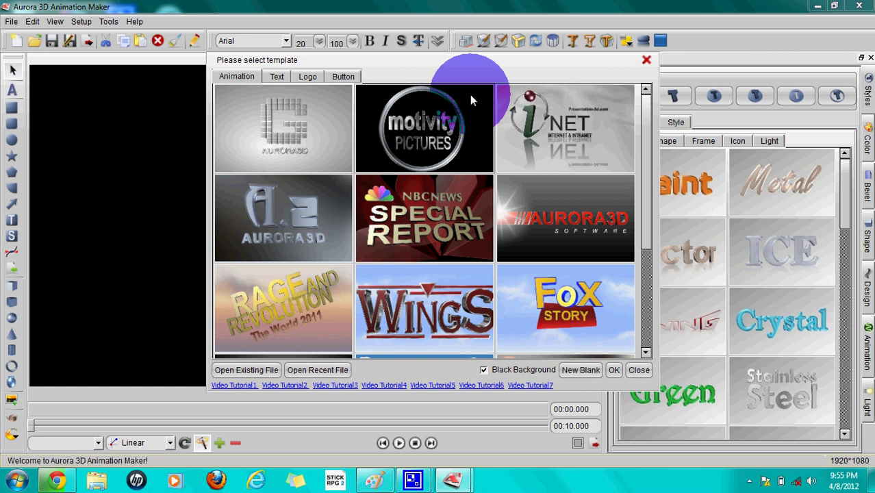
- Browse the Text, Logo and Button template categories and close the template chooser without picking one
click(277, 76)
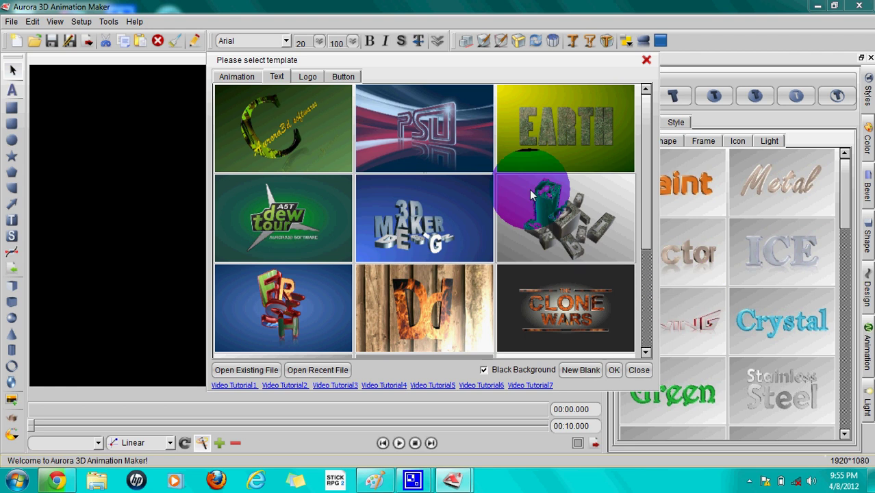
click(307, 76)
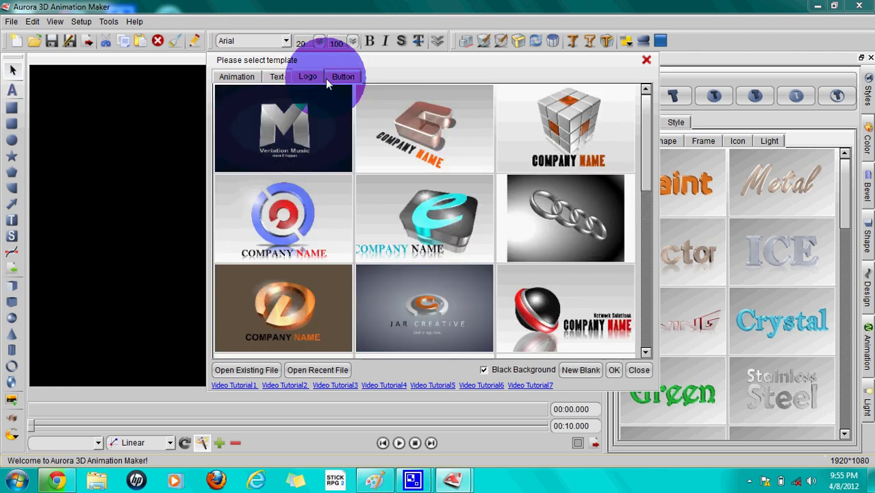
click(346, 77)
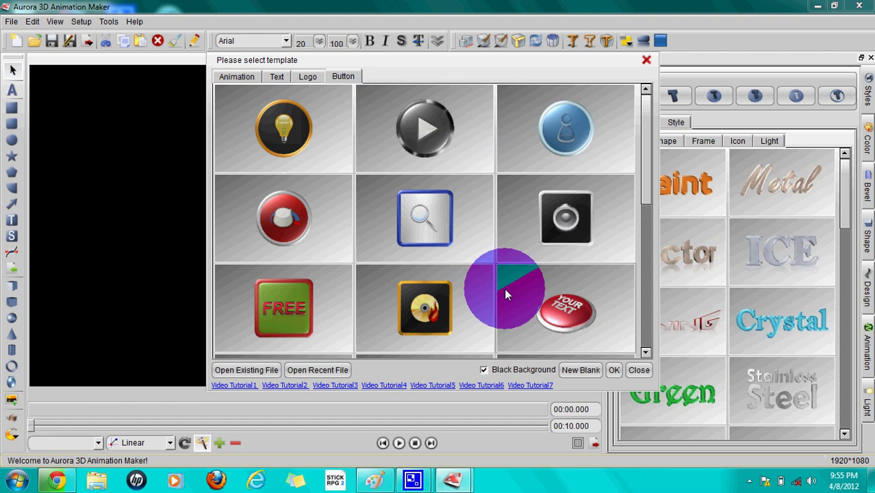
click(646, 61)
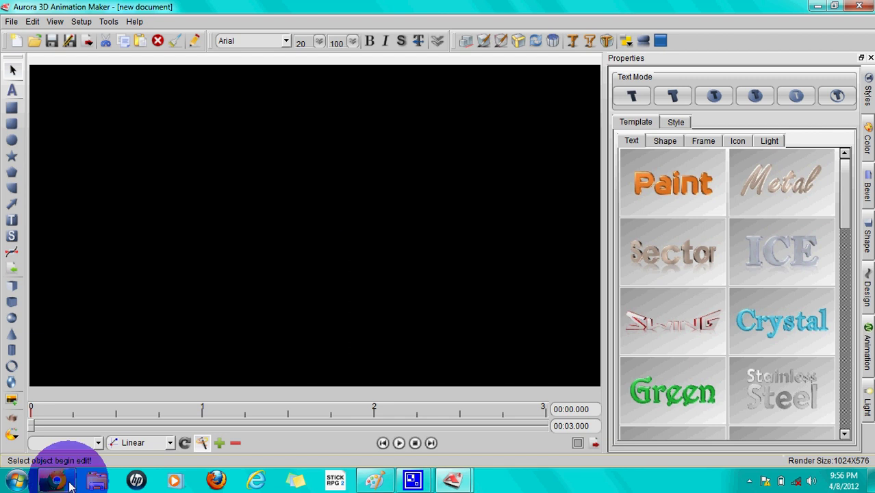
- Switch to Chrome's YouTube inbox window and bring up the account's own channel page
mouse_move(58, 479)
click(87, 428)
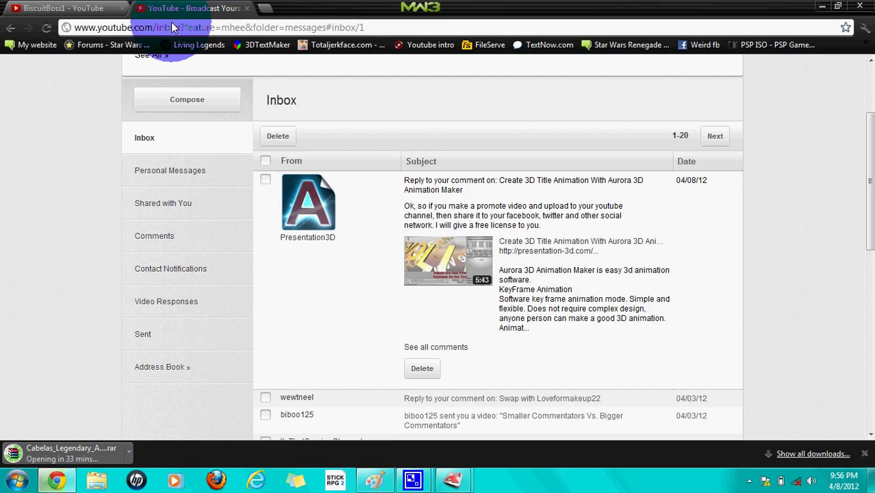
click(99, 7)
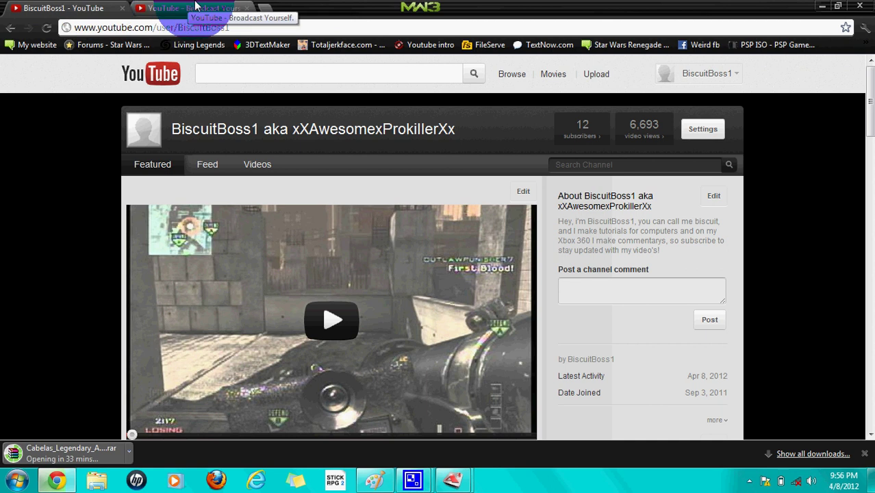
click(413, 480)
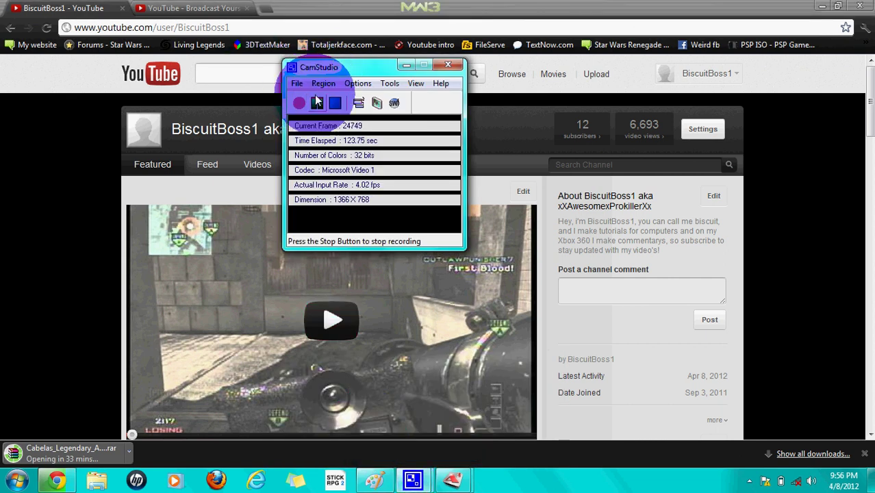
drag(339, 69, 648, 141)
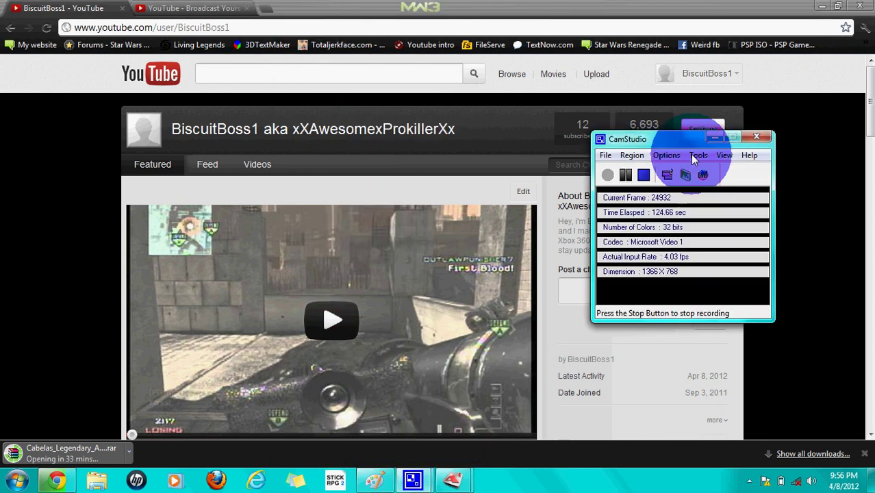
drag(694, 158, 634, 151)
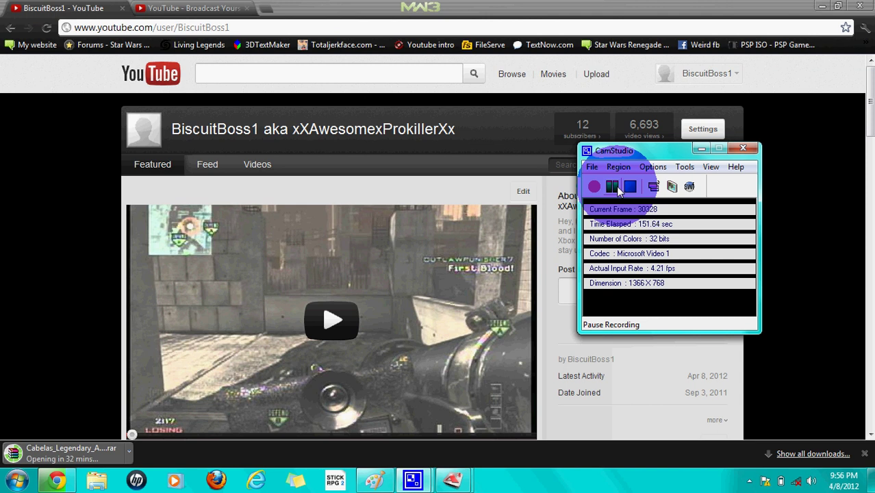
- Show the Presentation3D YouTube channel and look through its uploaded videos
key(ctrl+Tab)
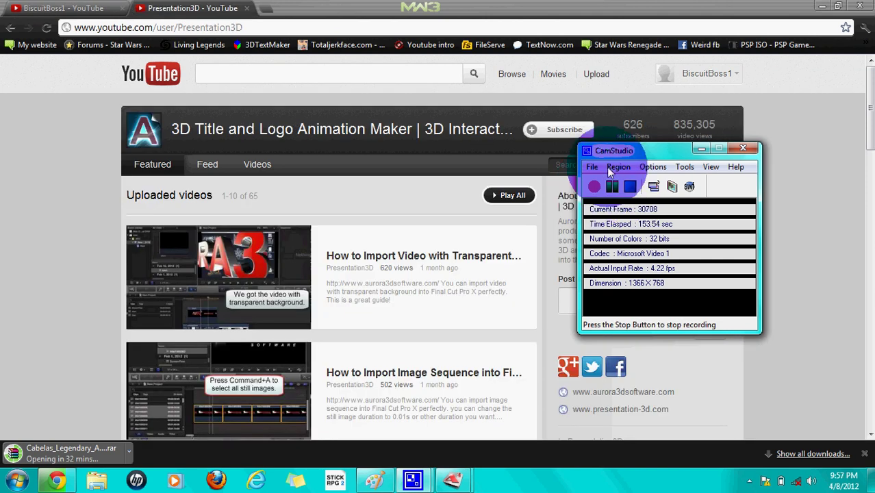
drag(630, 151, 626, 209)
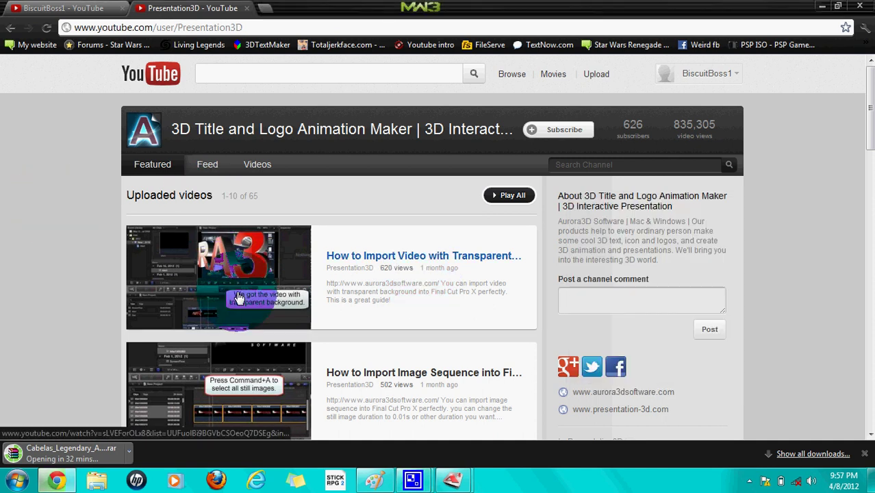
scroll(233, 301, down, 3)
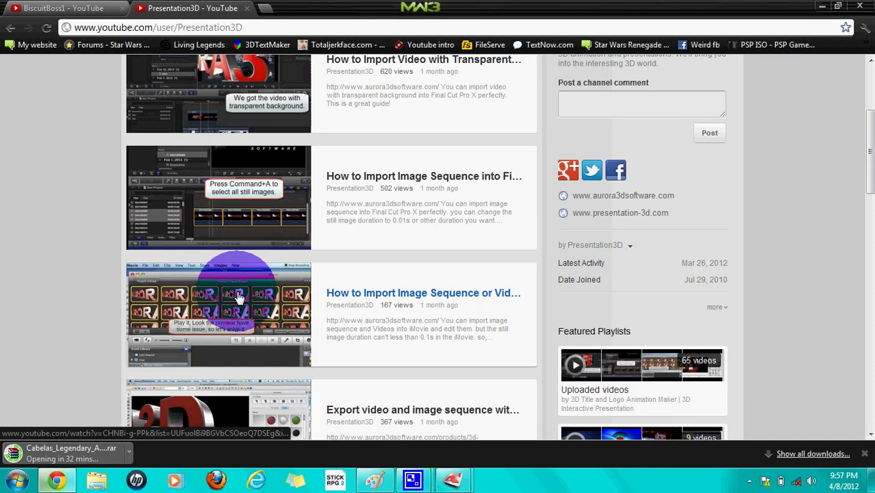
scroll(239, 298, down, 1)
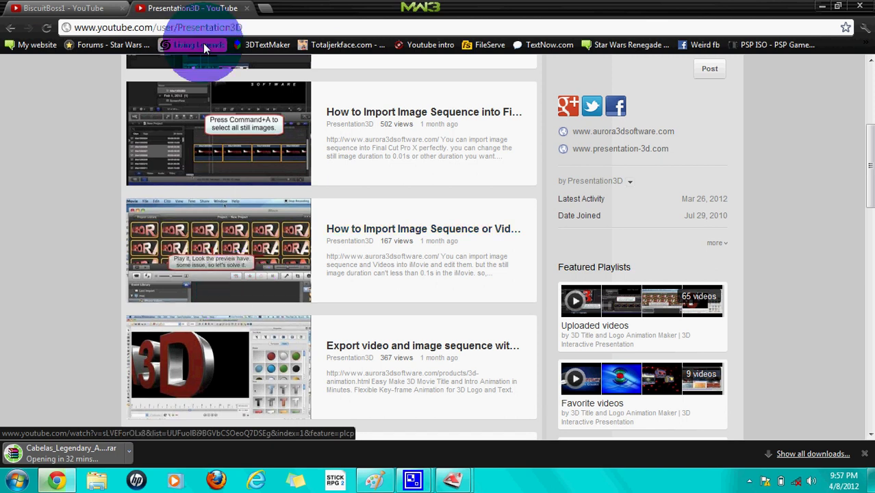
scroll(343, 235, up, 4)
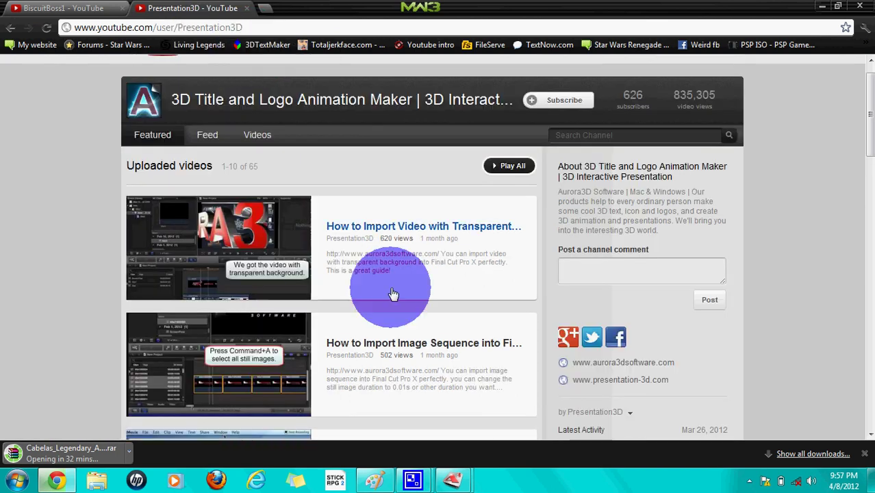
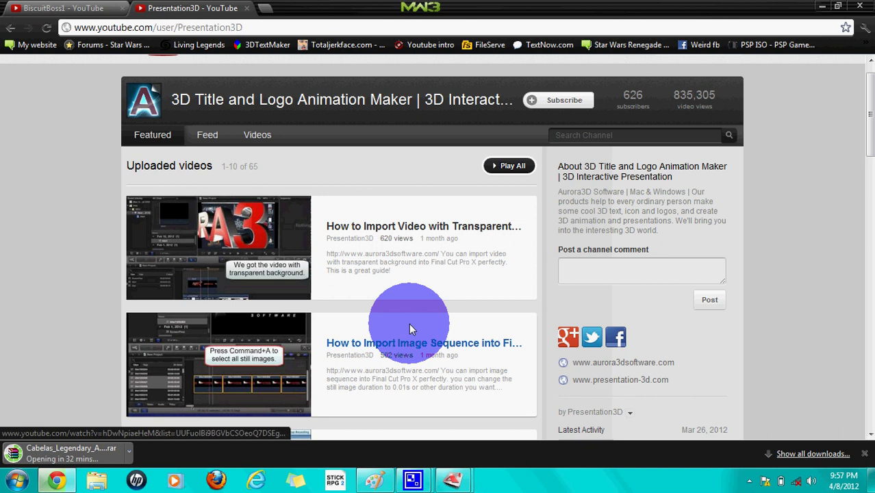
scroll(409, 324, down, 4)
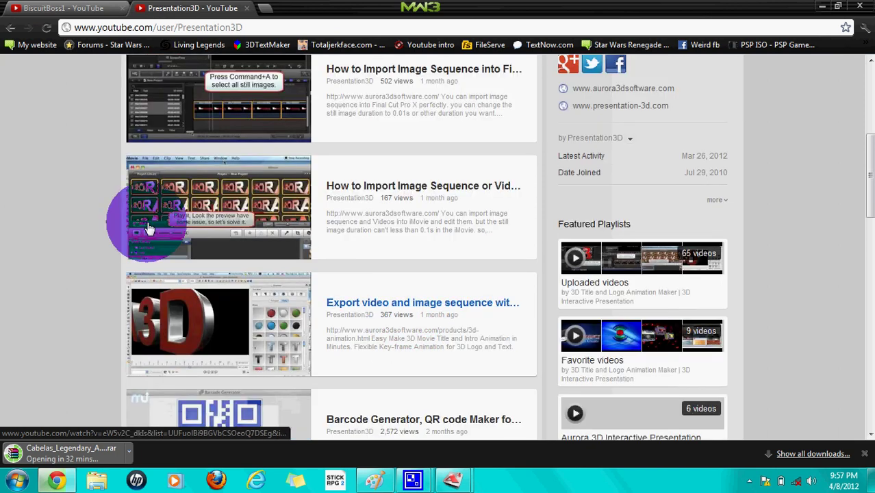
- Return to the account's own YouTube channel page, look it over and preview the open Aurora 3D Animation Maker windows
click(55, 8)
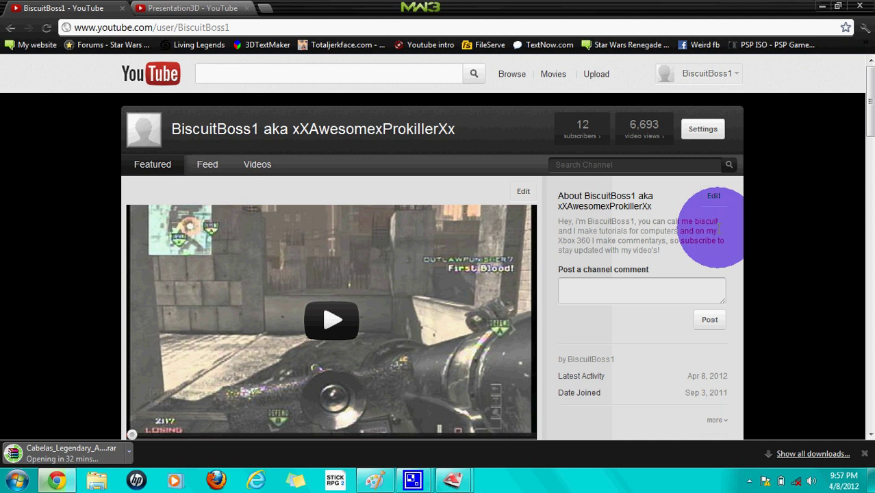
scroll(712, 226, down, 5)
scroll(713, 226, up, 5)
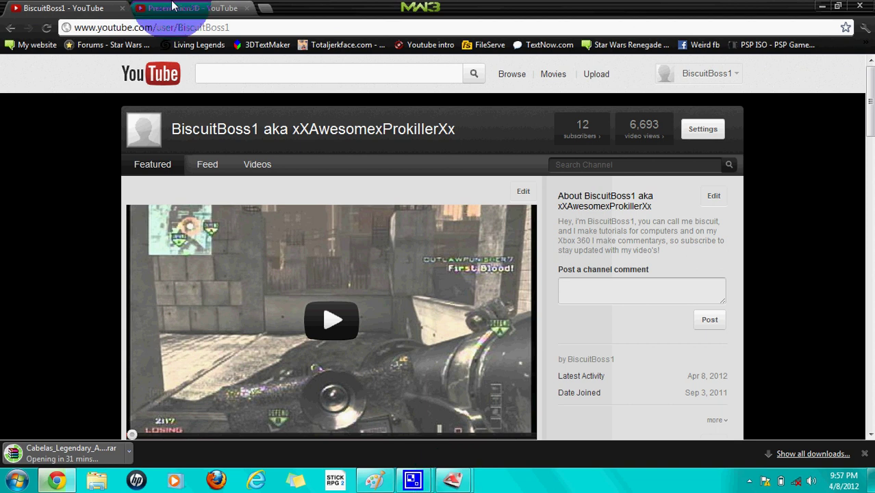
mouse_move(414, 479)
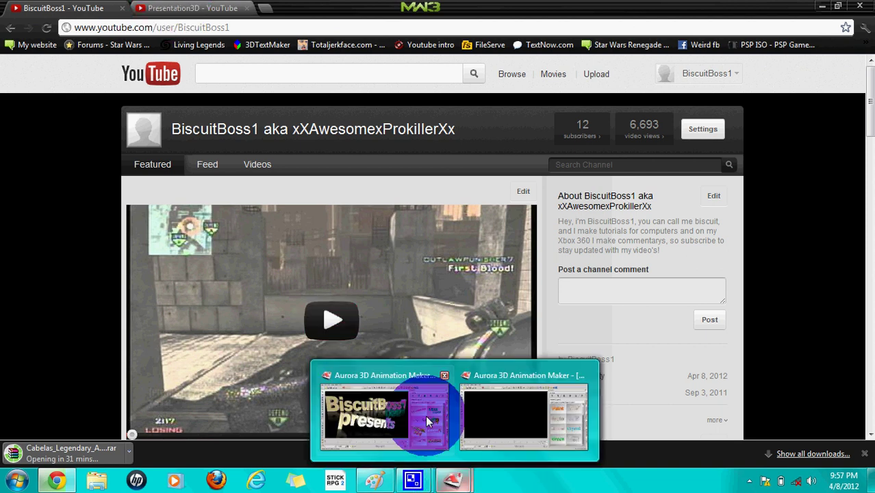
mouse_move(411, 405)
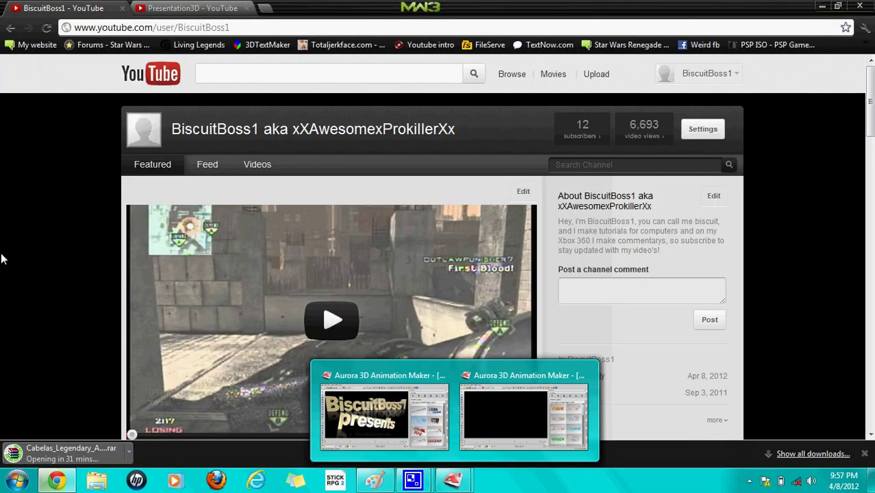
click(159, 76)
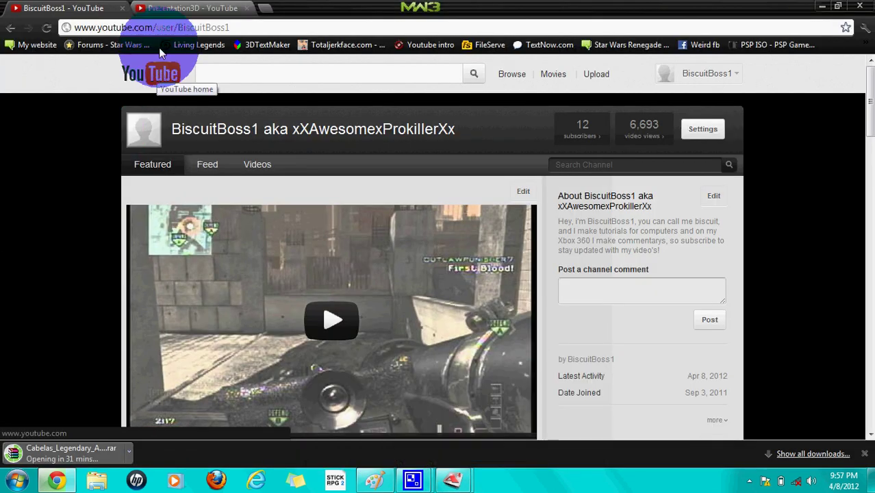
- Go back to the Presentation3D channel and examine its video list and featured playlists
click(179, 8)
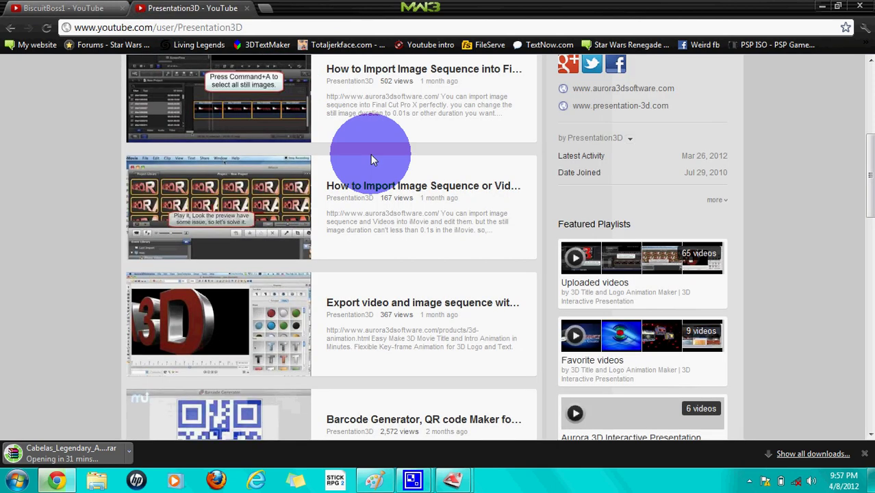
scroll(371, 154, up, 5)
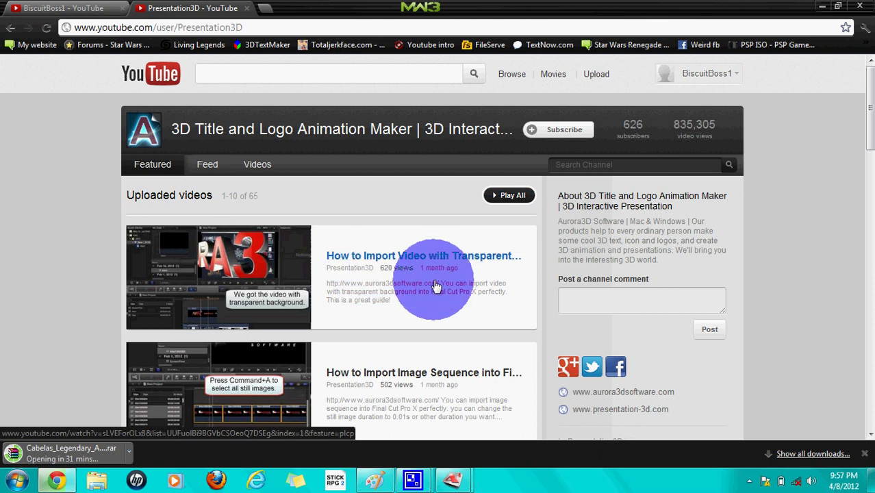
scroll(436, 285, down, 4)
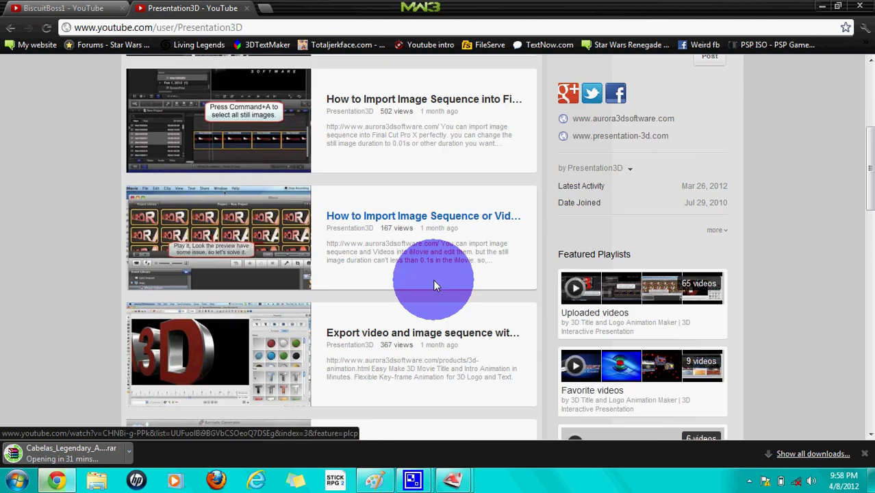
scroll(469, 273, down, 2)
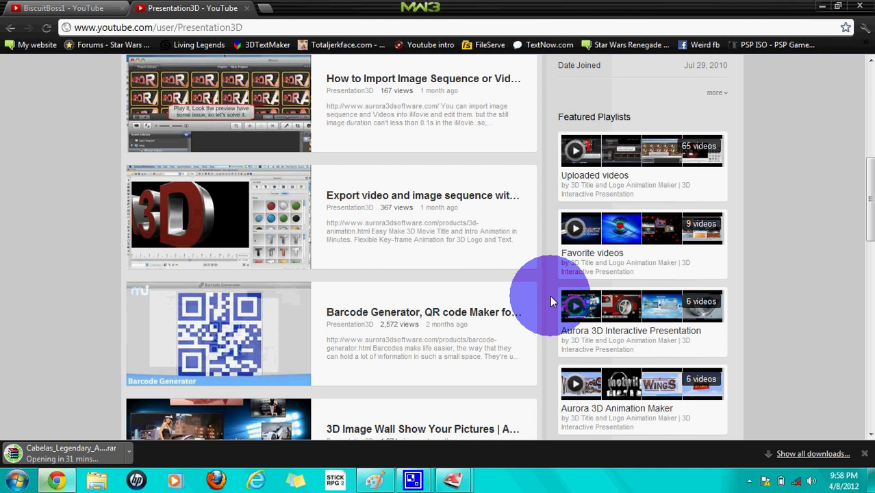
scroll(550, 295, up, 4)
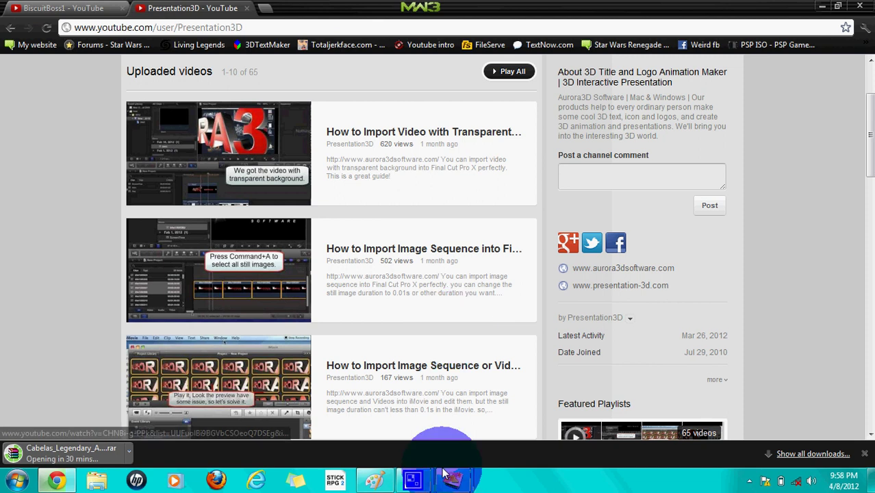
- Preview the "BiscuitBoss1 presents" title project and switch to the blank Aurora 3D Animation Maker document
mouse_move(446, 472)
mouse_move(382, 425)
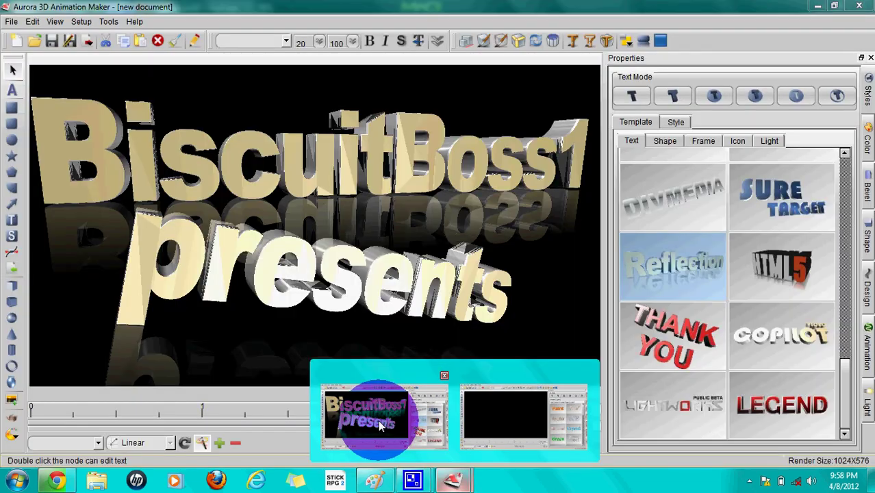
mouse_move(501, 418)
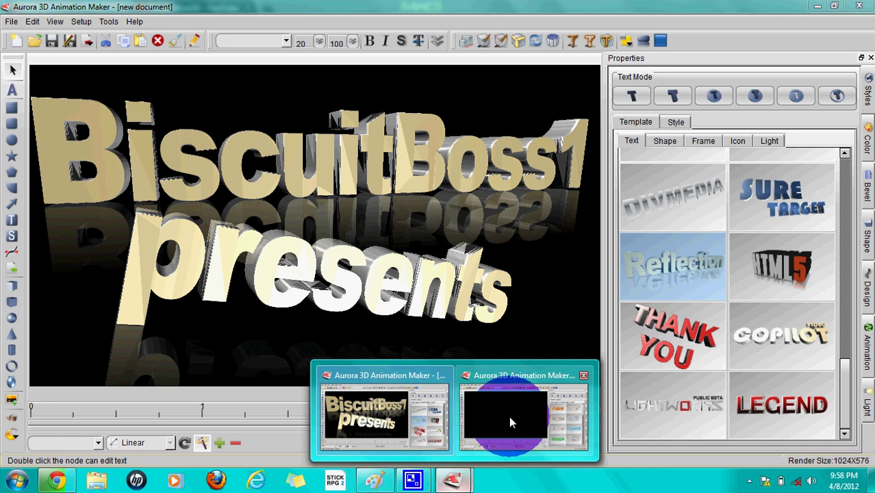
click(510, 421)
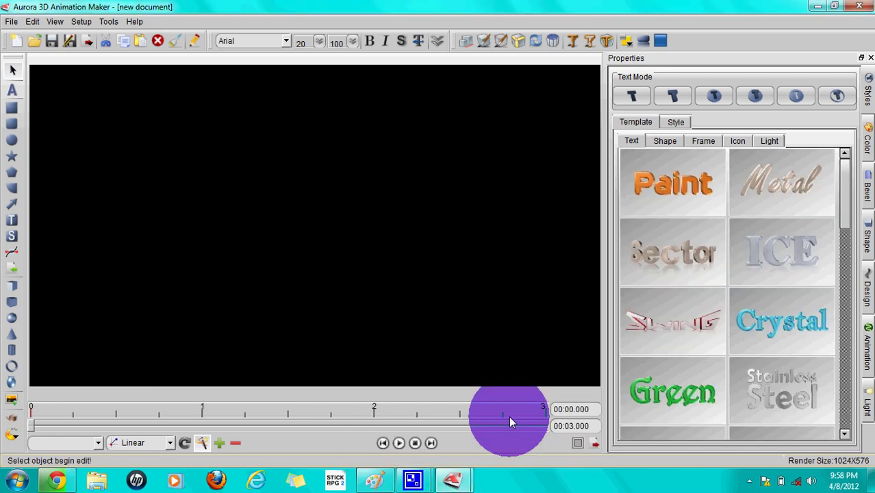
- Minimize the open Aurora 3D Animation Maker and Chrome windows to show the desktop
click(815, 5)
click(815, 6)
click(809, 6)
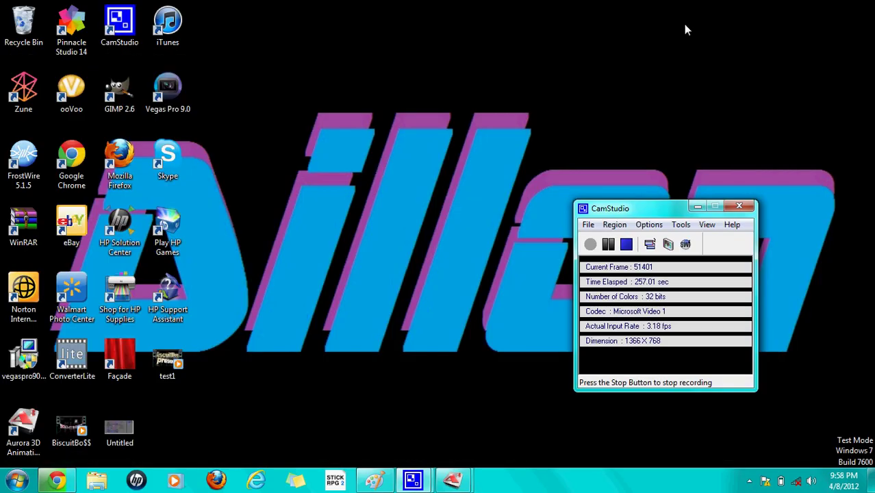
drag(265, 406, 213, 370)
drag(211, 422, 300, 348)
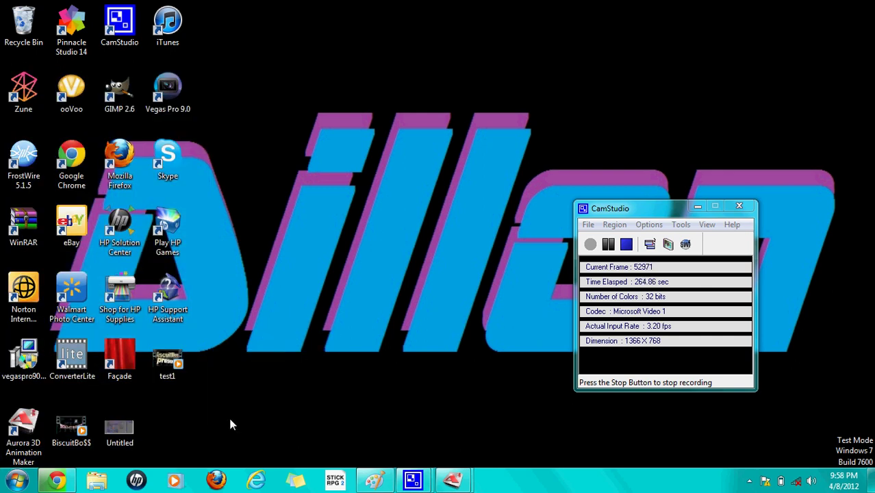
drag(216, 439, 233, 301)
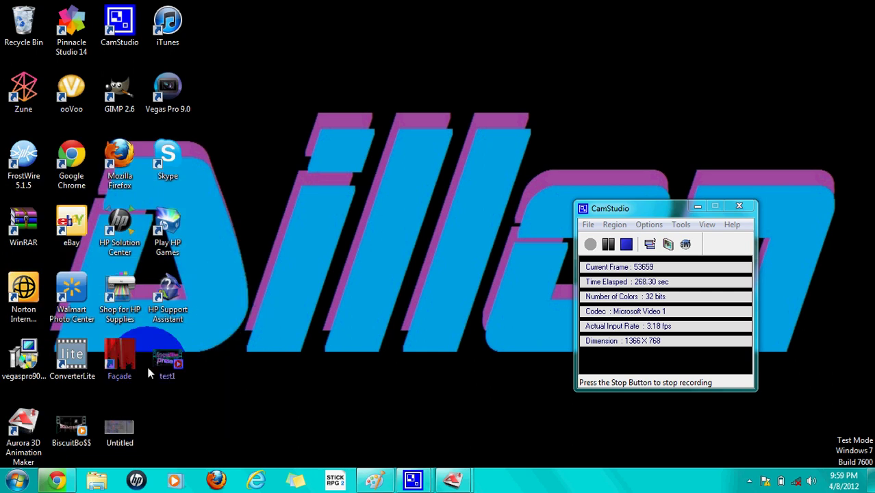
- Play the rendered BiscuitBo$$ title video from the desktop, and close the media player
click(71, 432)
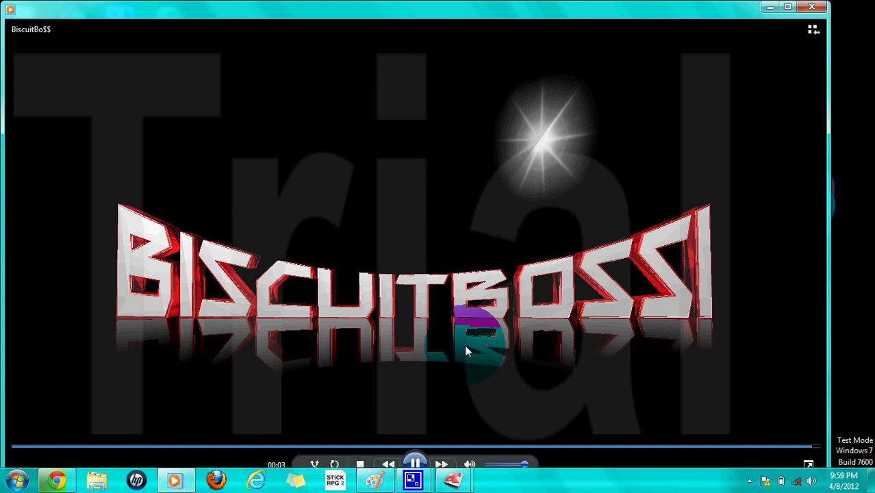
click(812, 11)
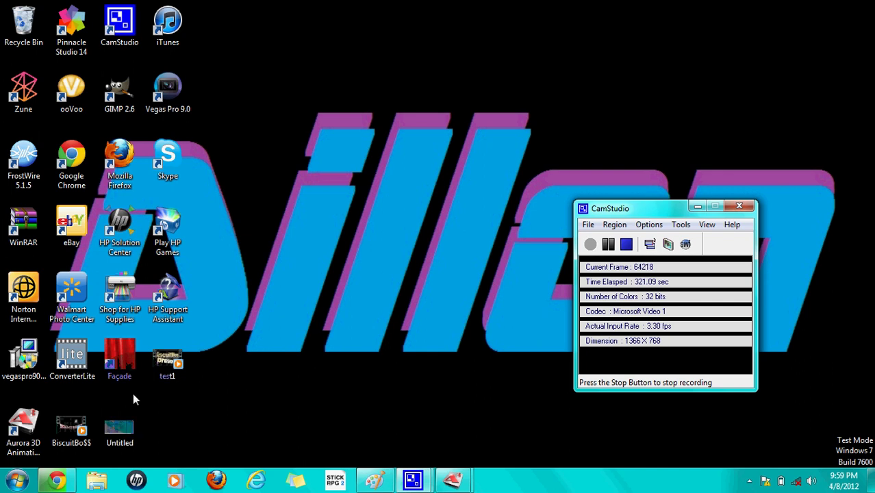
click(32, 425)
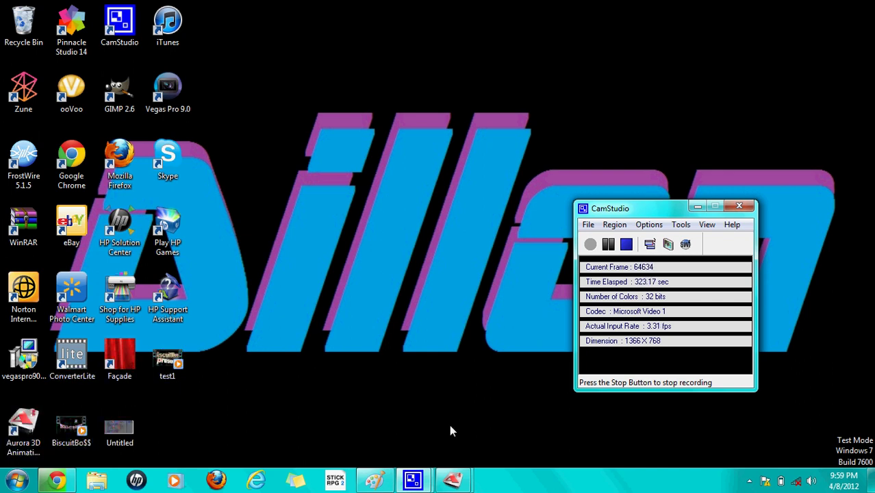
- View the "BiscuitBoss1 presents" project in Aurora 3D Animation Maker, preview the blank document, and minimize back to the desktop
mouse_move(469, 481)
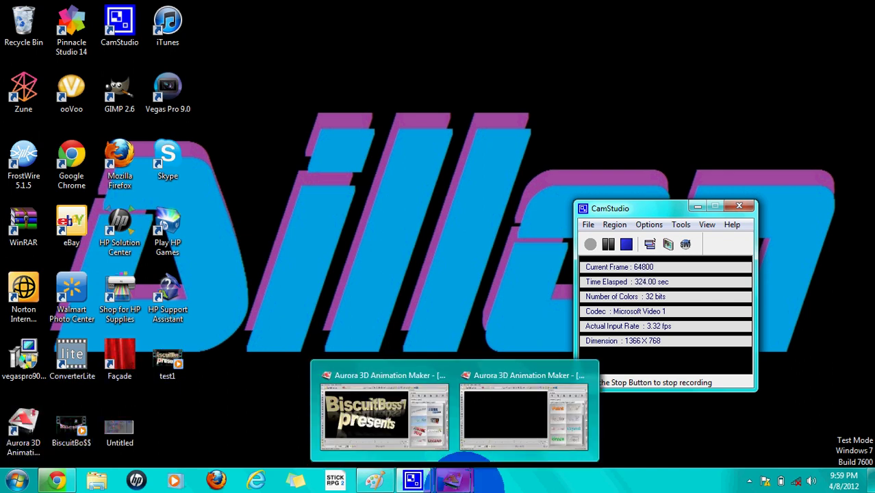
click(403, 417)
mouse_move(442, 474)
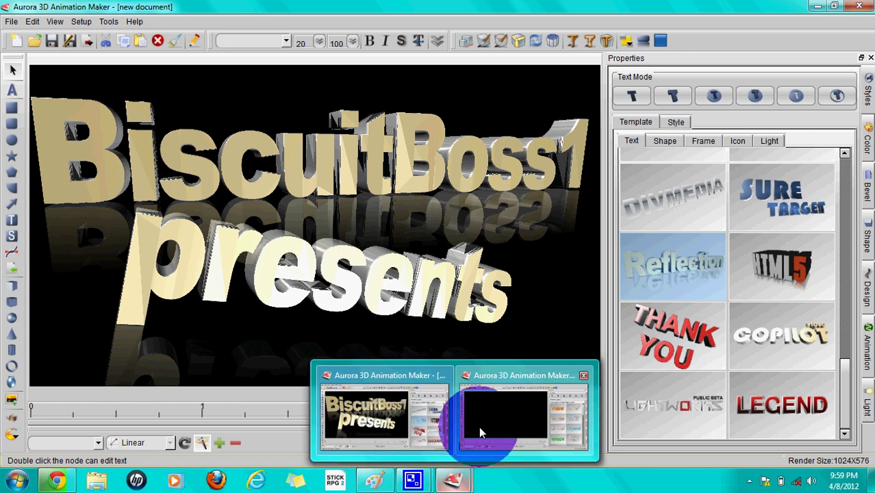
click(480, 433)
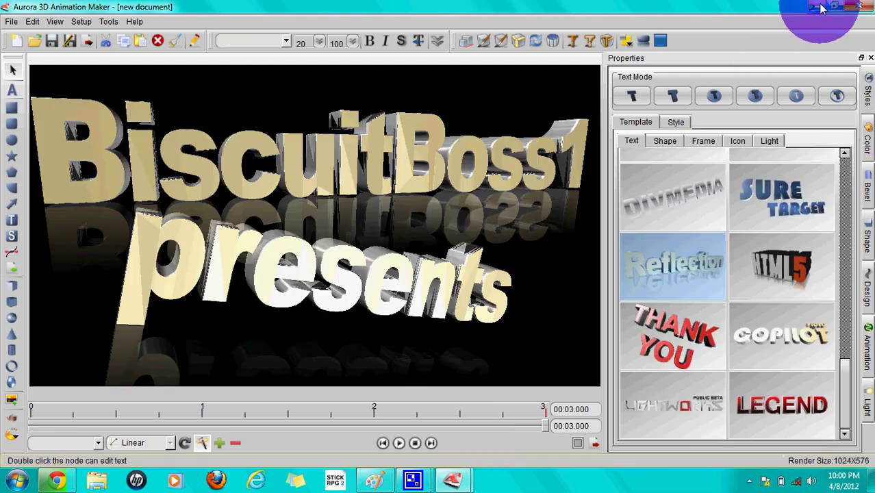
click(822, 6)
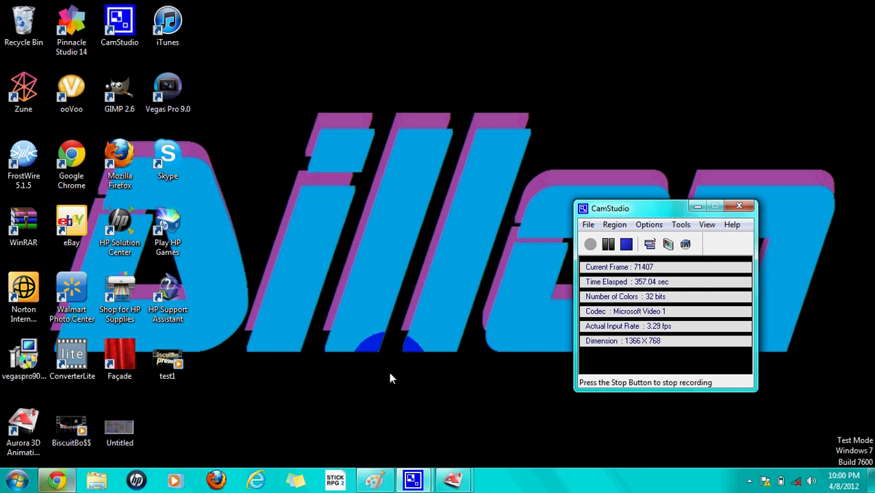
- Switch back to the "BiscuitBoss1 presents" project in Aurora 3D Animation Maker and bring it in front of the CamStudio window
mouse_move(452, 479)
click(329, 391)
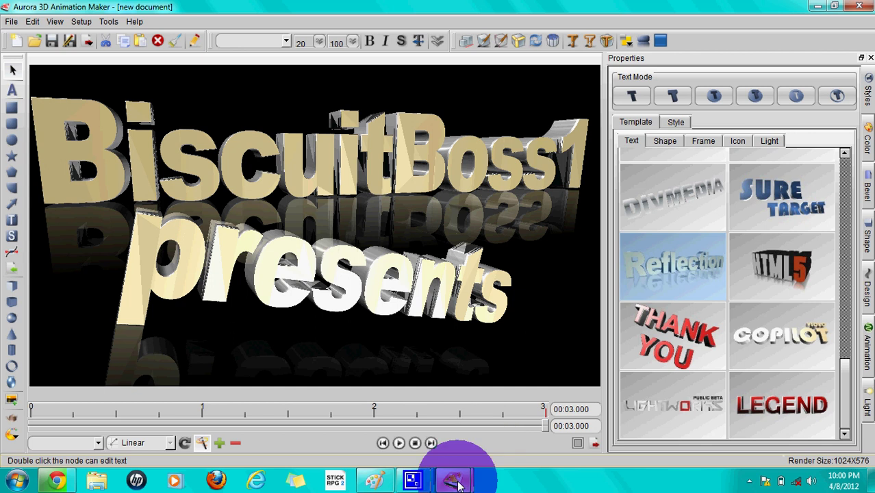
mouse_move(459, 485)
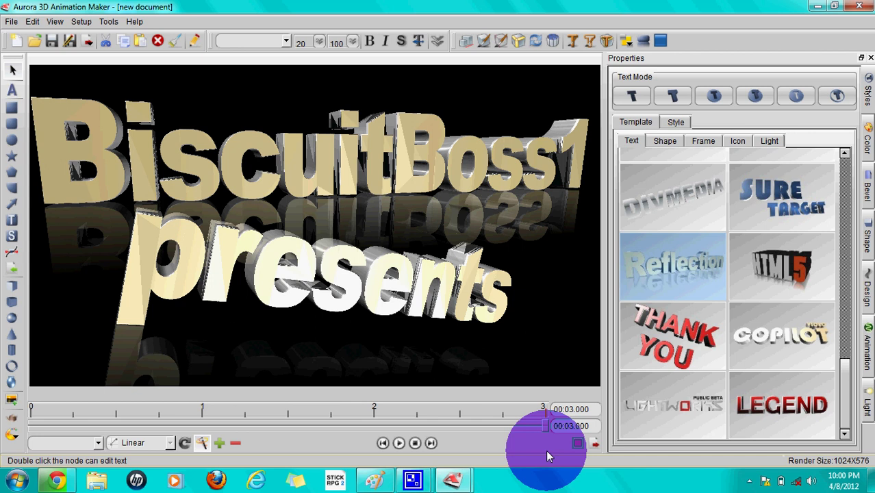
click(429, 482)
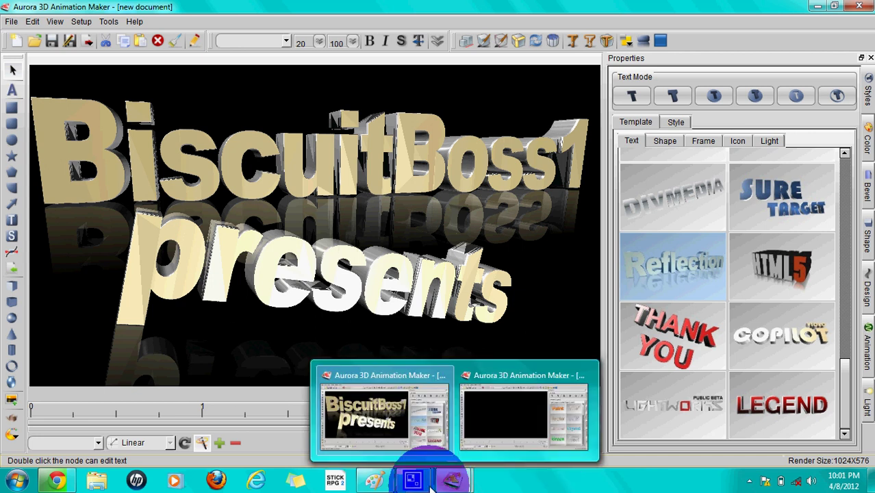
mouse_move(430, 483)
click(352, 425)
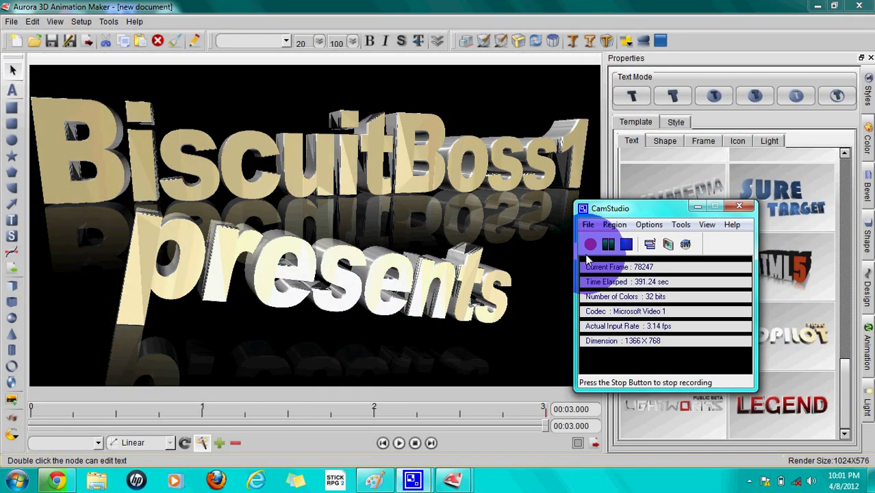
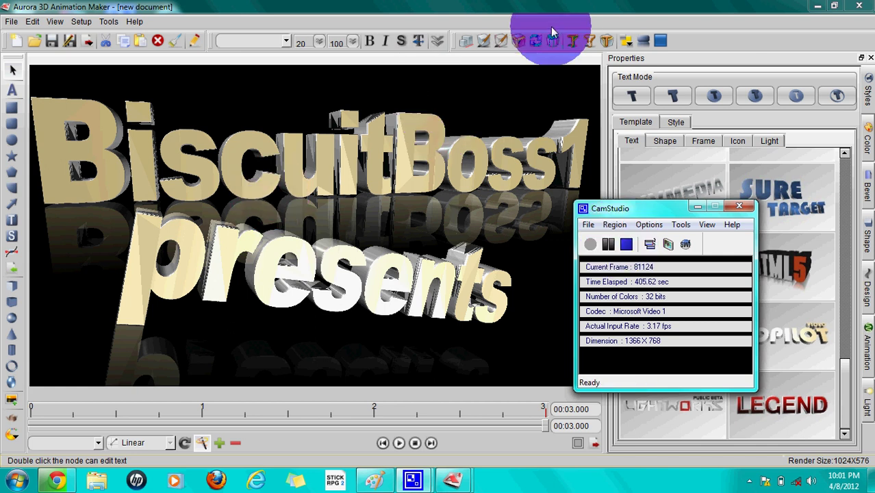
click(518, 176)
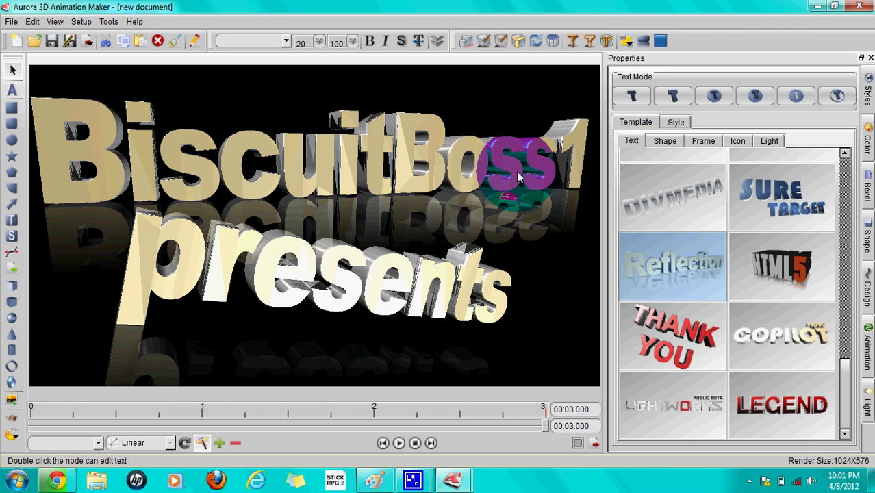
- Create a new blank document with a black background and a 1024 x 576 pixel render size, discarding the current project's changes
click(16, 41)
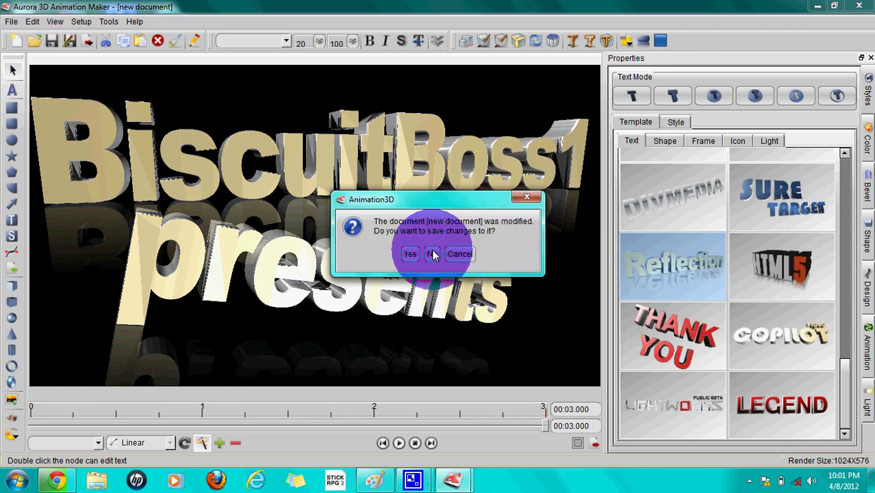
click(431, 254)
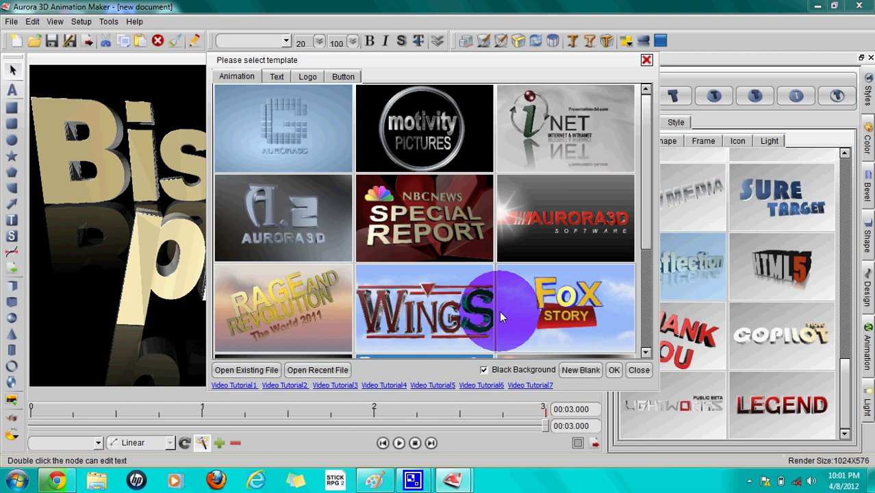
click(348, 79)
click(432, 357)
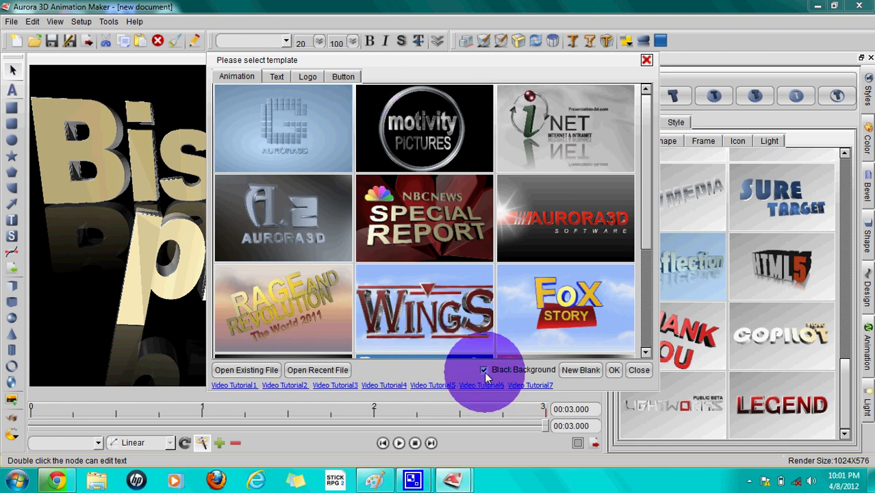
click(582, 370)
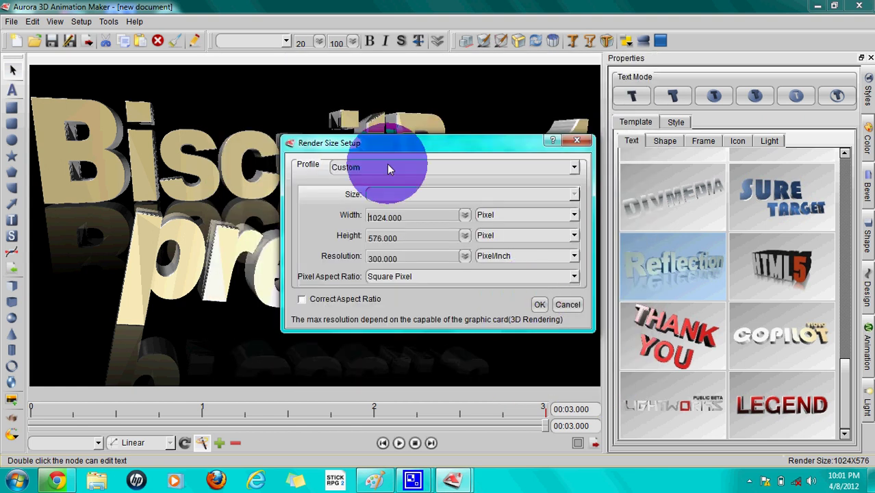
click(539, 304)
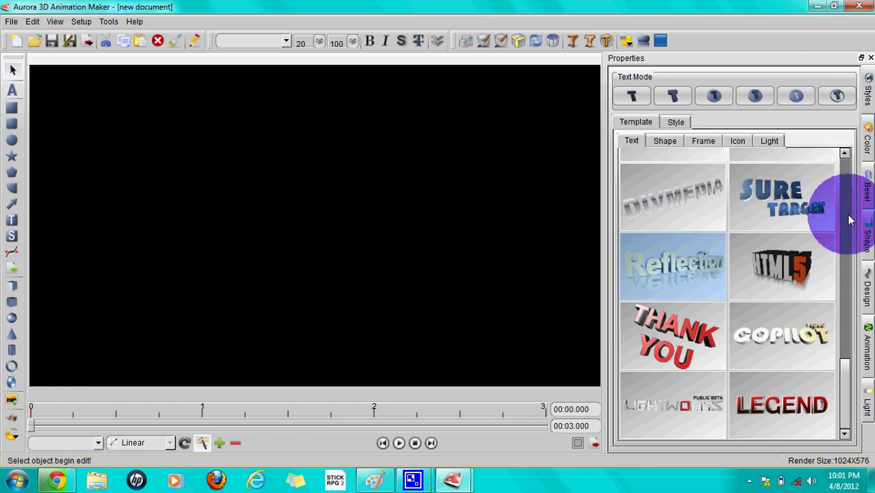
- Look through the text templates and styles, add the Swing text template, and apply the rounded outline frame text mode to it
drag(849, 362, 844, 141)
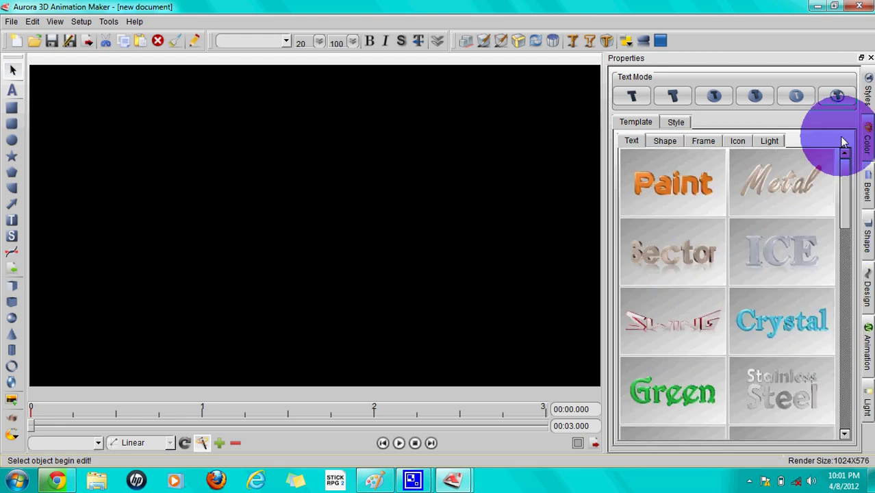
click(675, 122)
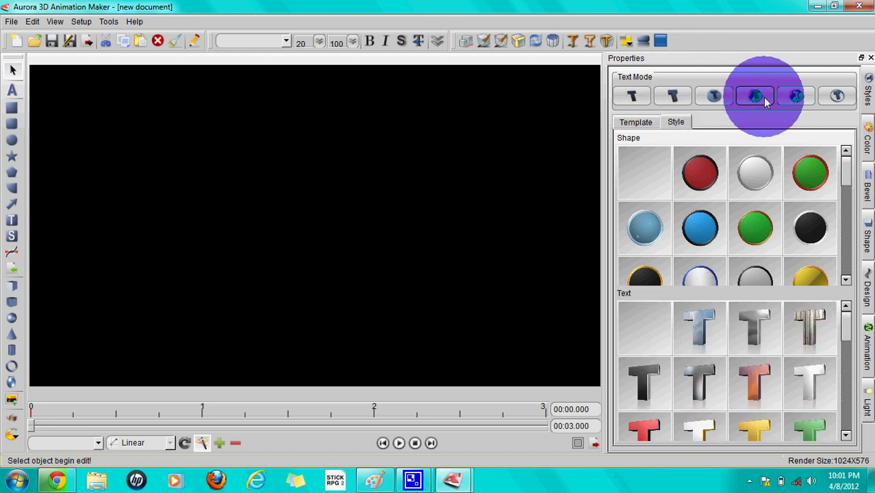
click(640, 122)
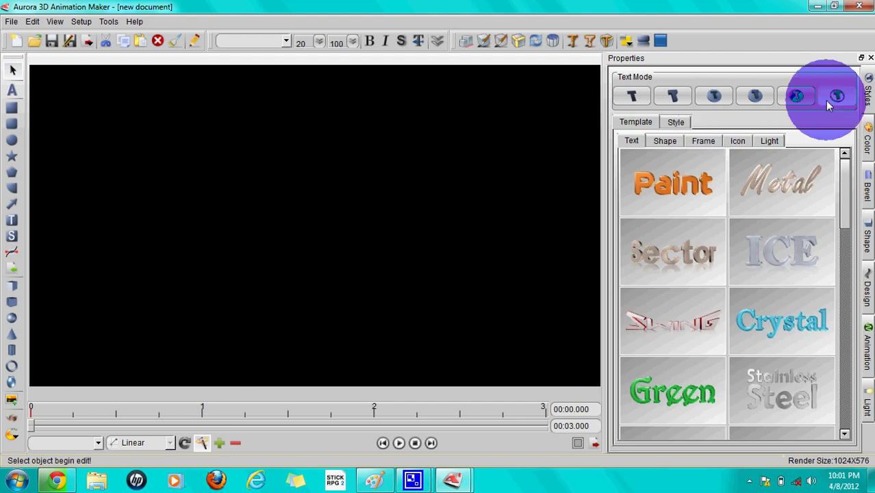
click(648, 305)
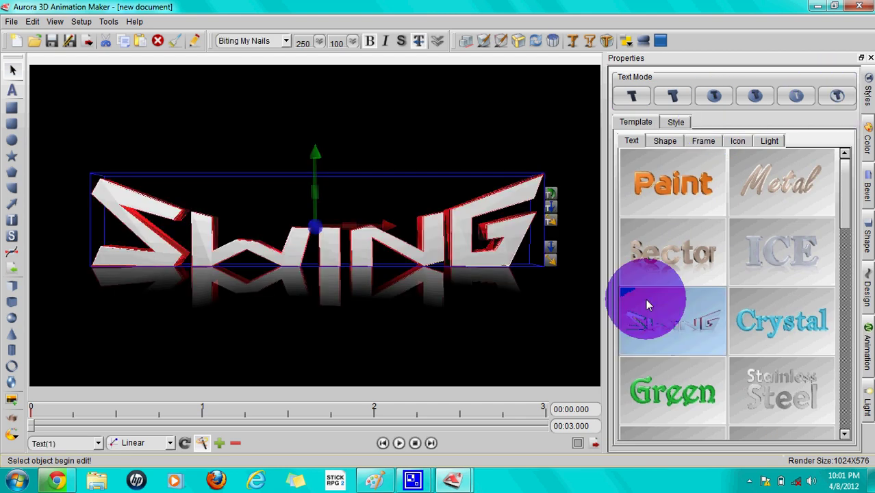
click(839, 97)
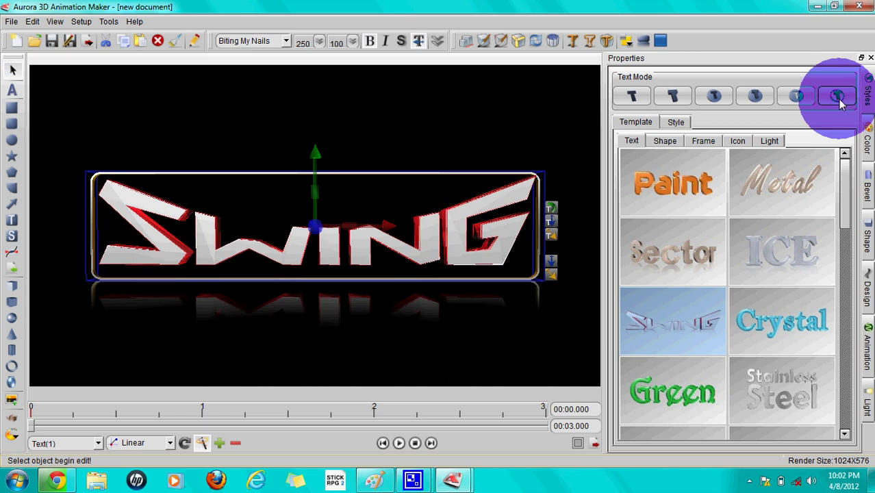
- Reposition the framed SWING title on the canvas, slightly above and to the right of its starting place, and check its selection
drag(506, 253, 267, 253)
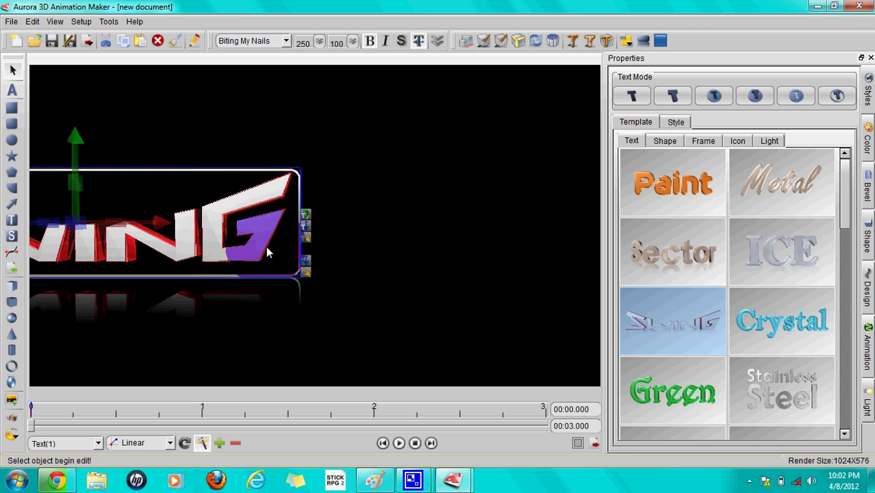
key(ctrl+z)
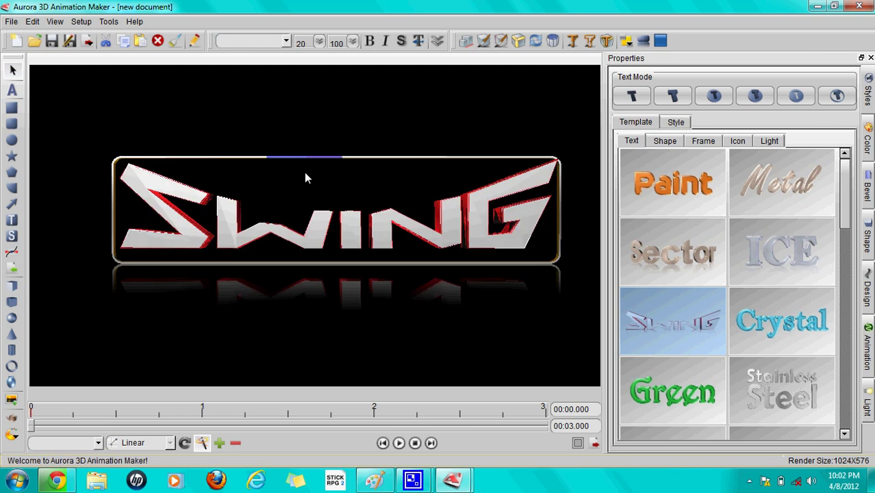
click(226, 211)
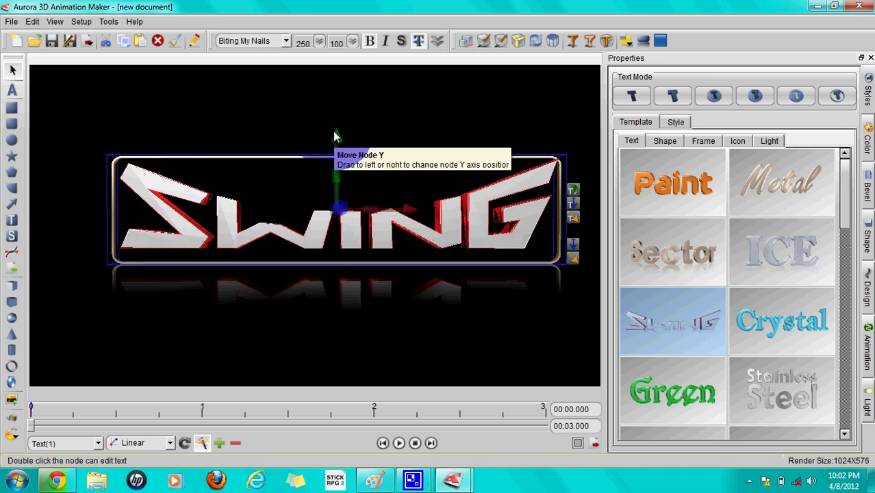
click(211, 212)
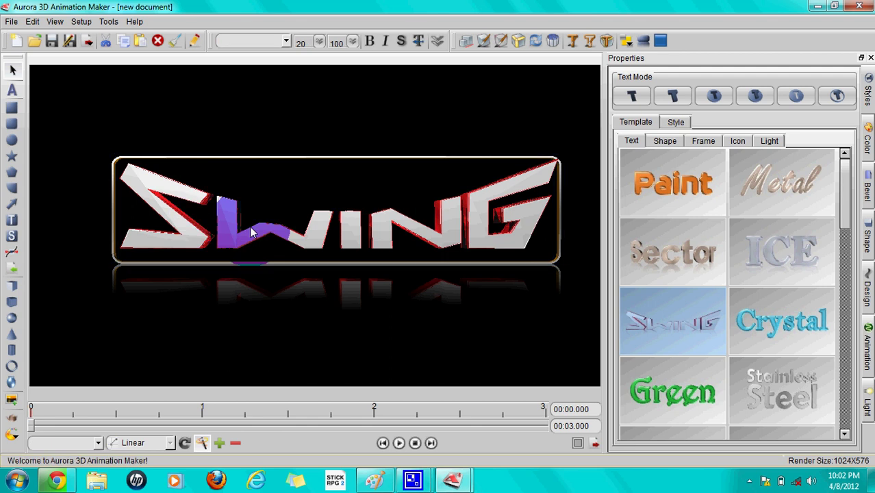
- Replace the SWING wording inside the frame with "BBI"
click(520, 167)
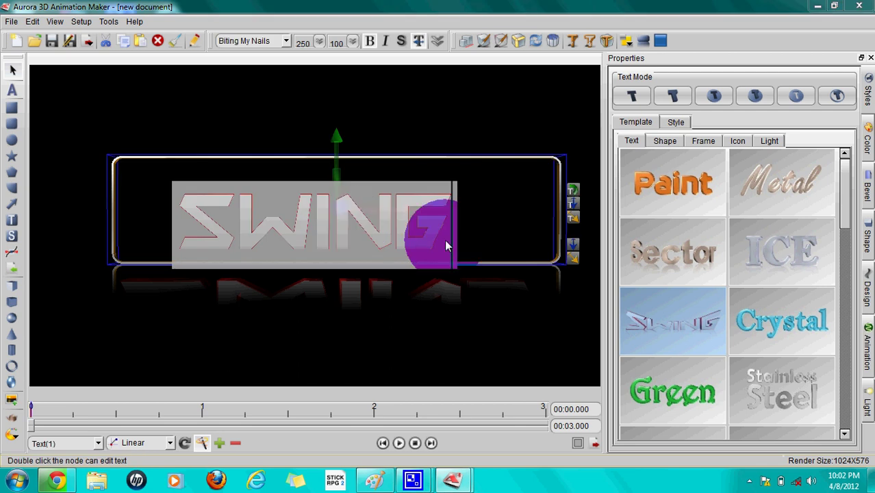
drag(445, 244, 182, 244)
key(BackSpace)
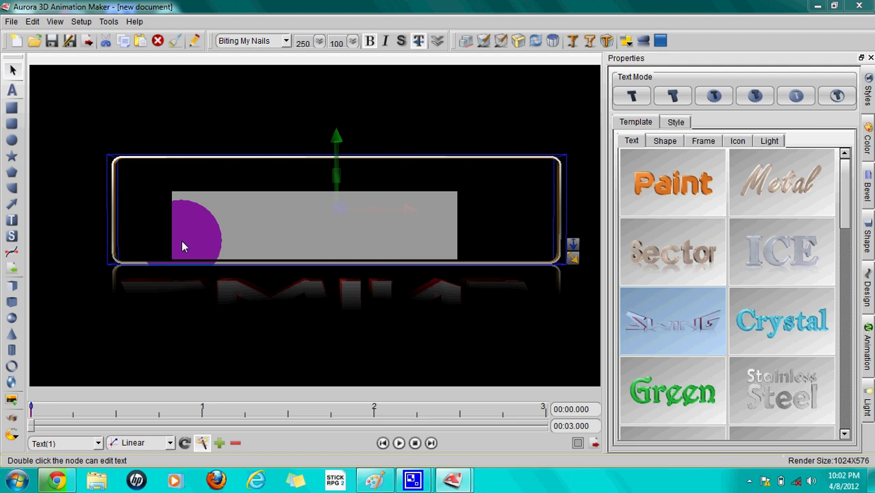
text(BI)
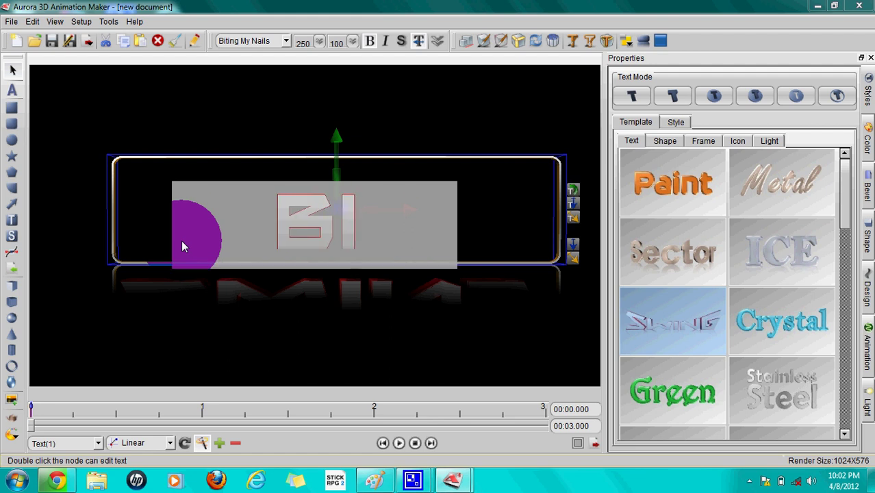
key(BackSpace)
text(BI)
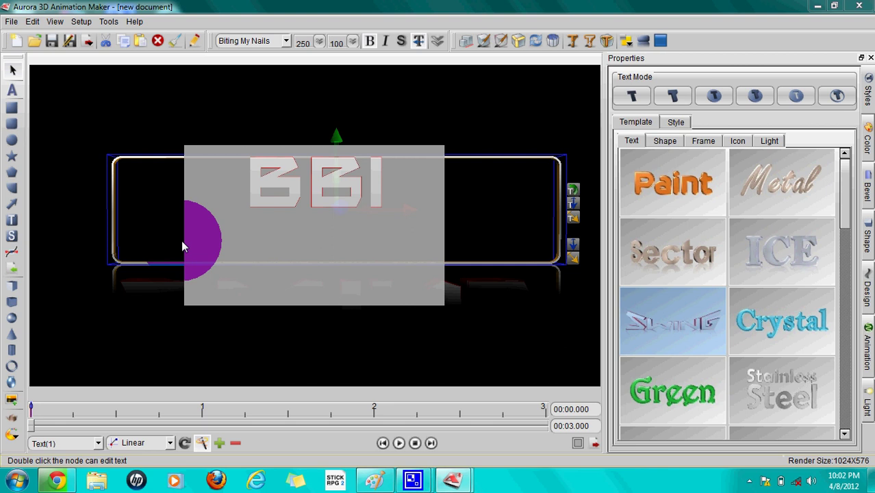
click(88, 122)
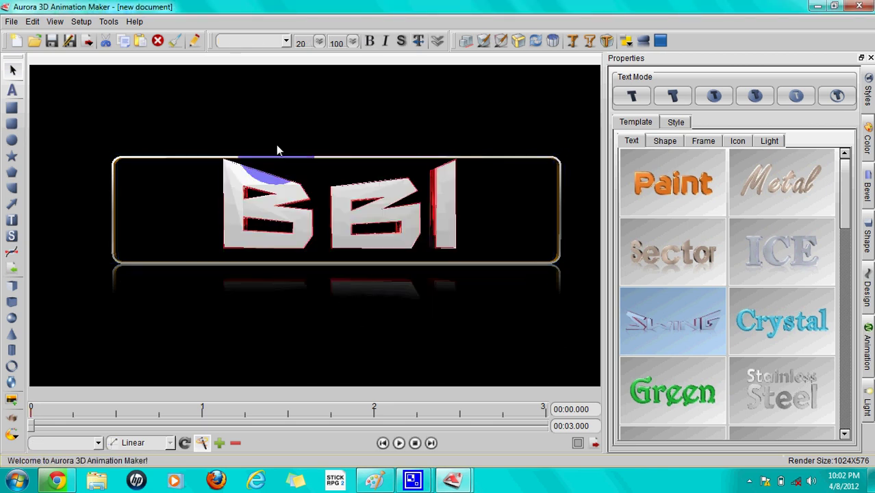
- Reduce the font size of the BBI text to 101
click(284, 195)
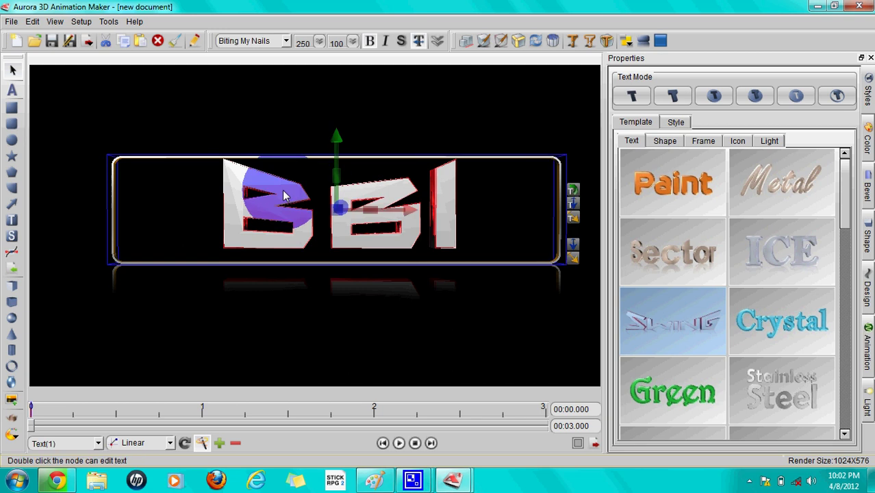
click(319, 41)
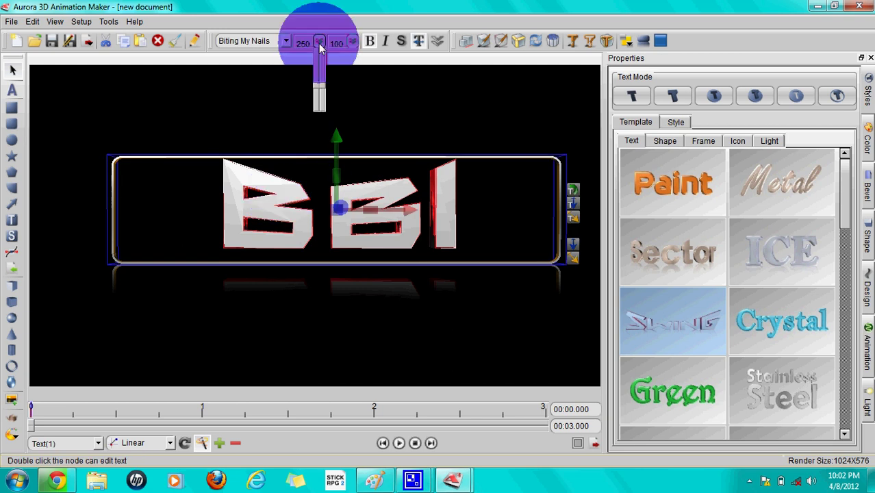
drag(324, 90, 320, 103)
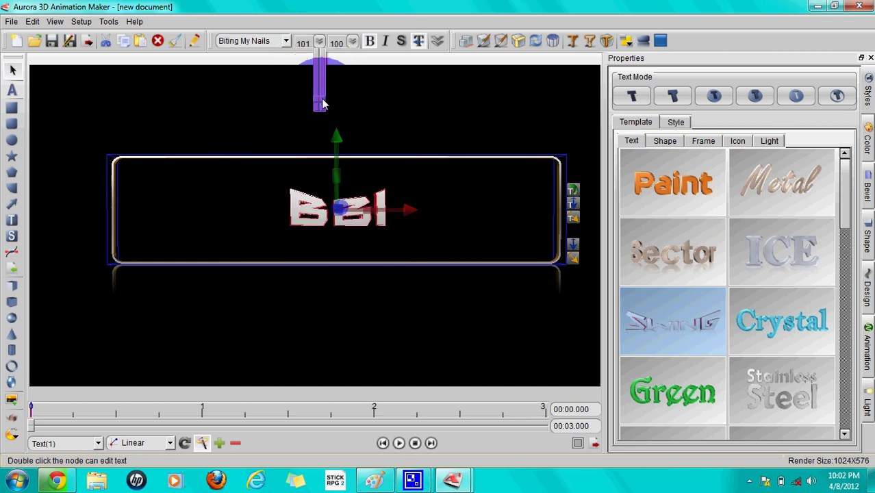
- Flatten the BBI text at font size 94 to a scale of 20, and shift the framed title slightly left and up
click(353, 43)
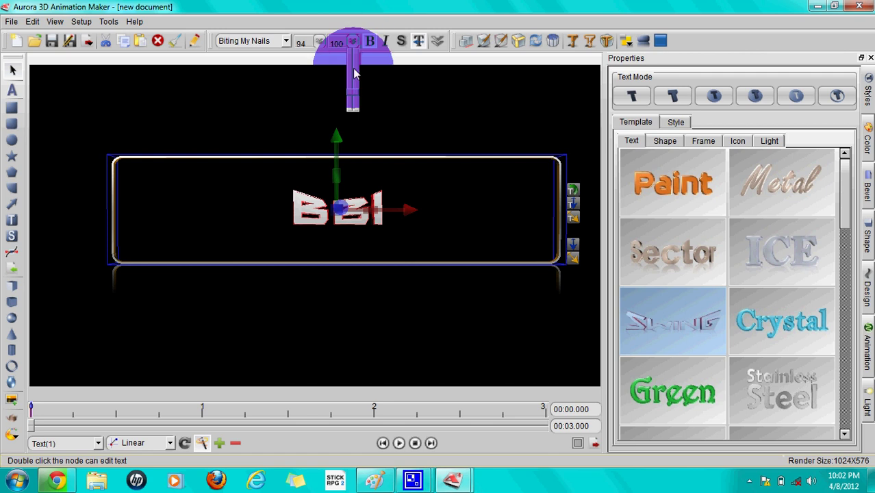
mouse_move(356, 100)
mouse_down()
mouse_move(356, 77)
mouse_move(357, 110)
mouse_move(345, 114)
mouse_move(356, 96)
mouse_move(360, 116)
mouse_up()
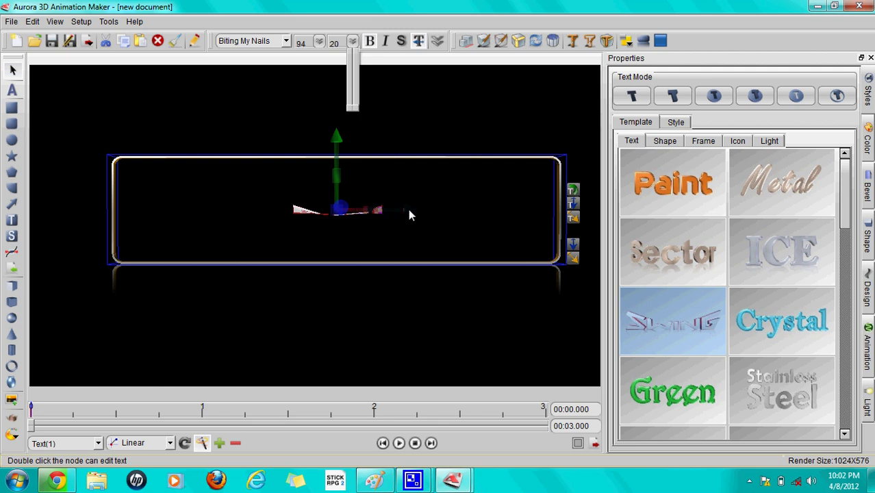
drag(337, 142, 287, 142)
mouse_move(415, 206)
mouse_down()
mouse_move(432, 201)
mouse_move(407, 202)
mouse_up()
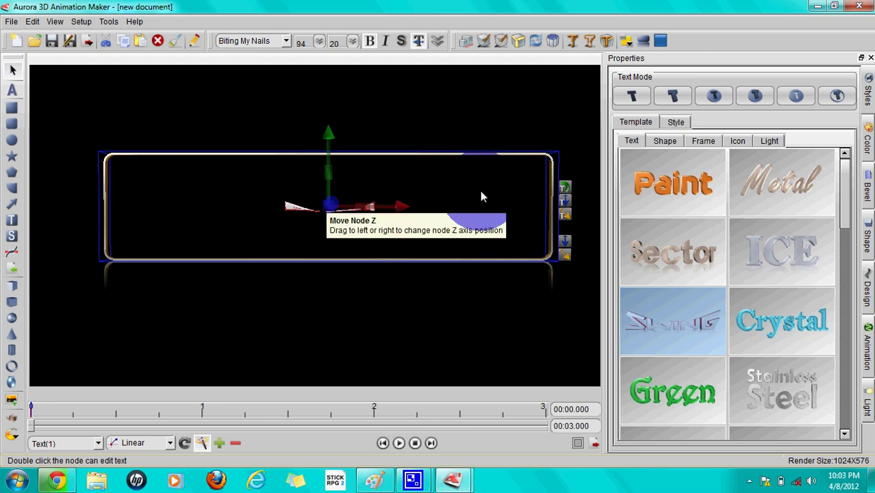
click(670, 230)
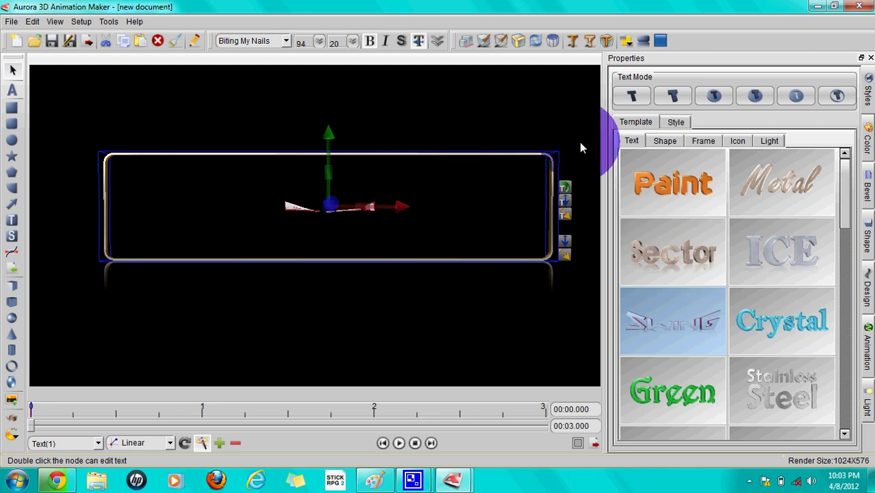
- Look through the font list for the framed BBI title and deselect the title without choosing a font
click(283, 43)
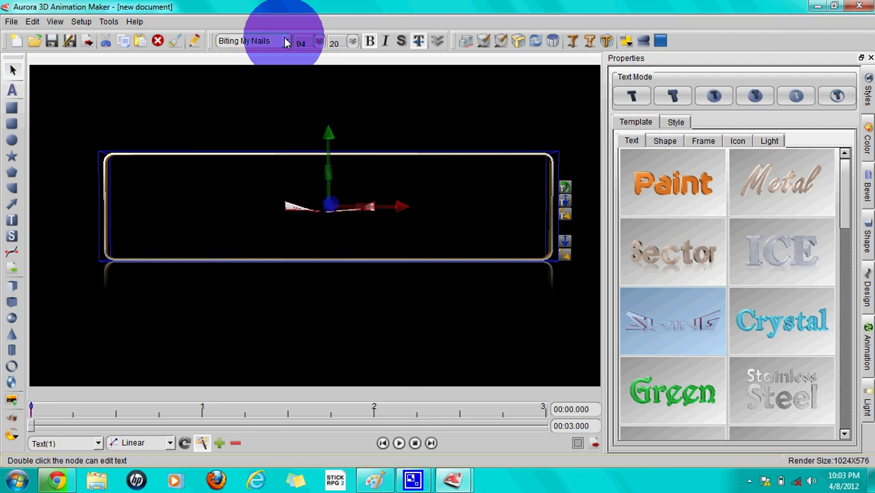
click(286, 41)
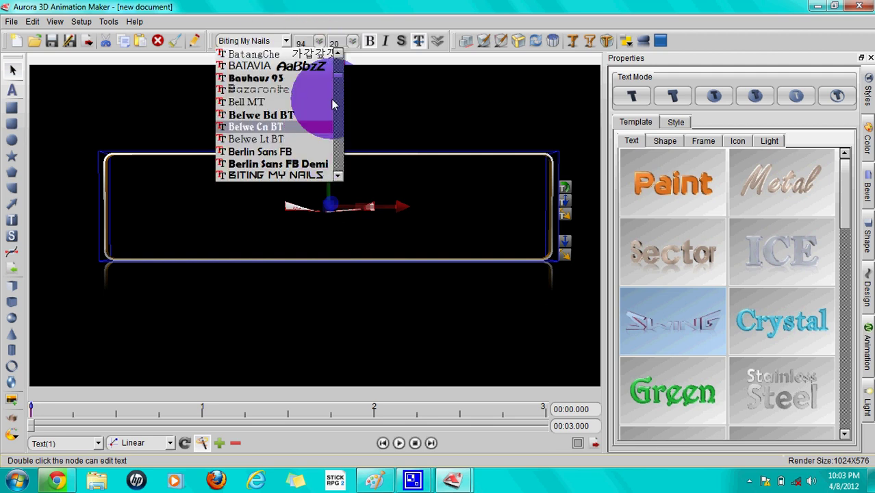
drag(341, 81, 318, 128)
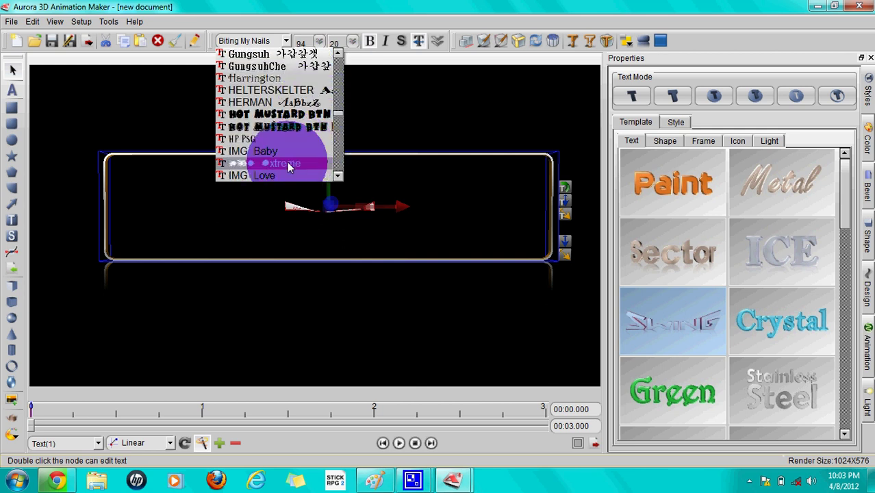
click(218, 299)
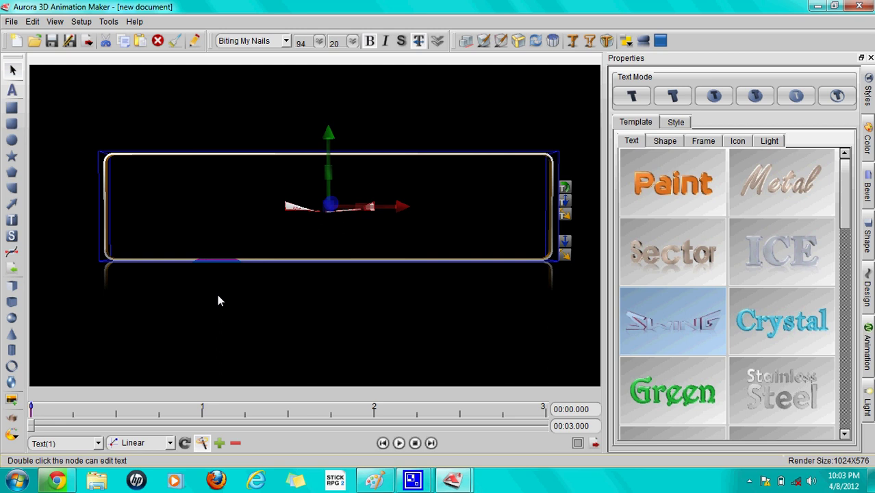
click(218, 299)
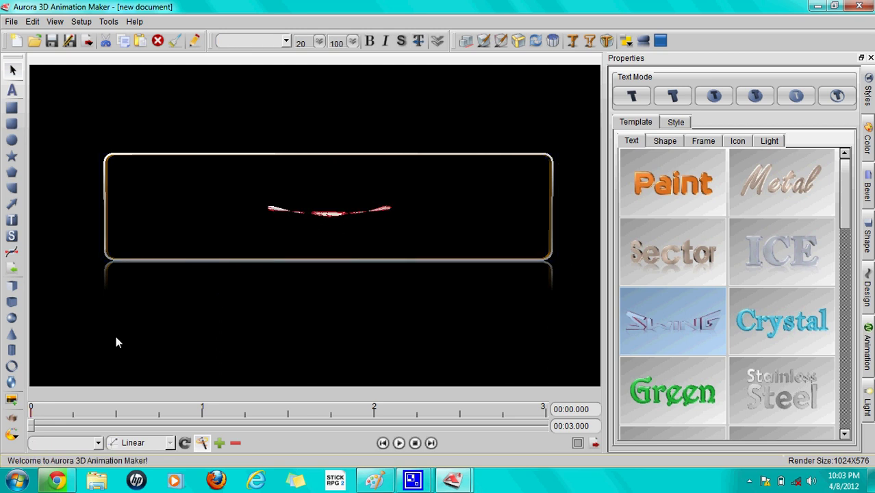
- Add a new text object in the Award font and move it rightward over the frame on the canvas
click(13, 91)
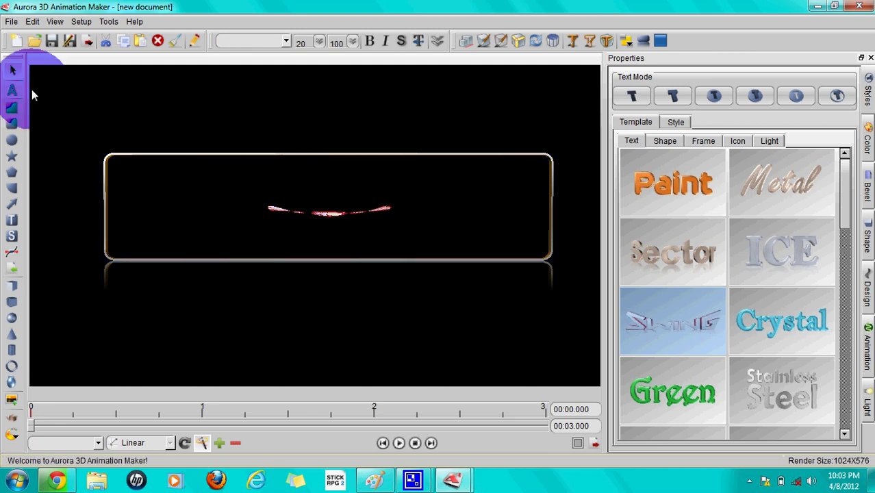
click(317, 199)
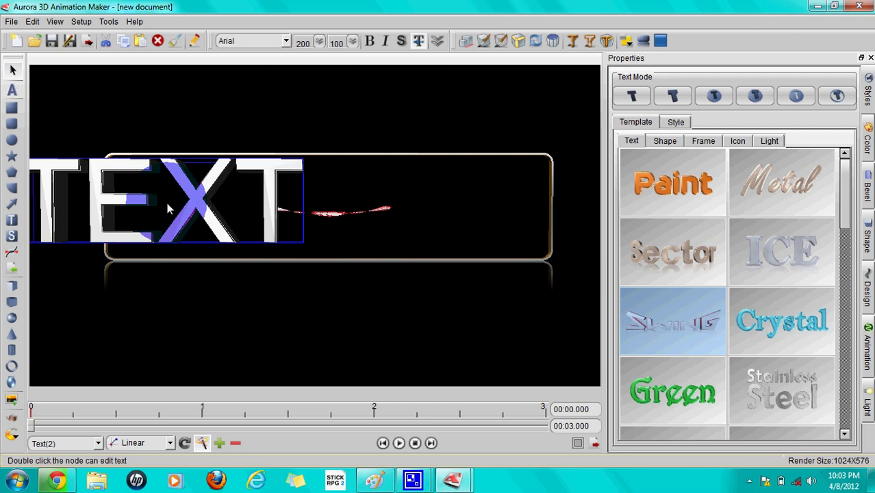
click(285, 41)
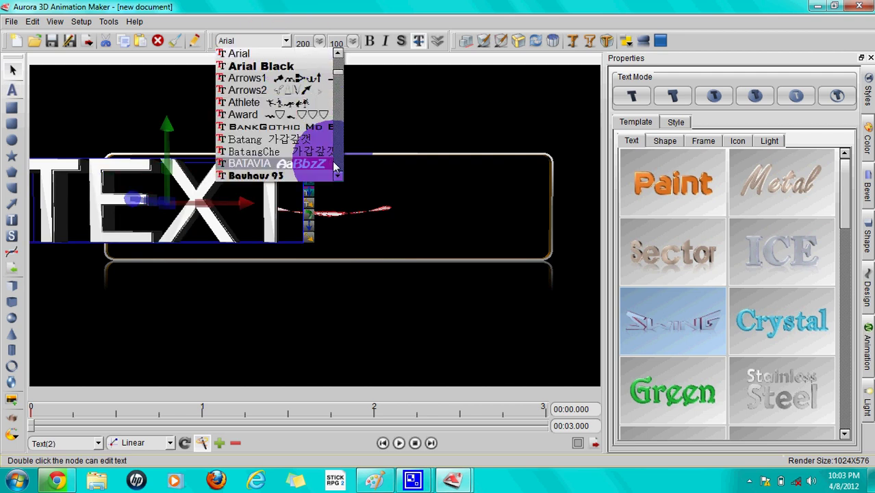
click(242, 115)
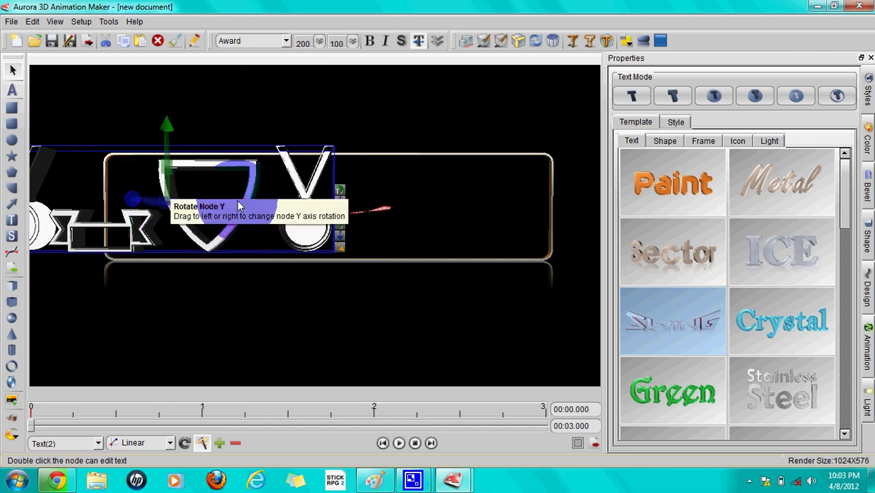
drag(247, 210, 426, 217)
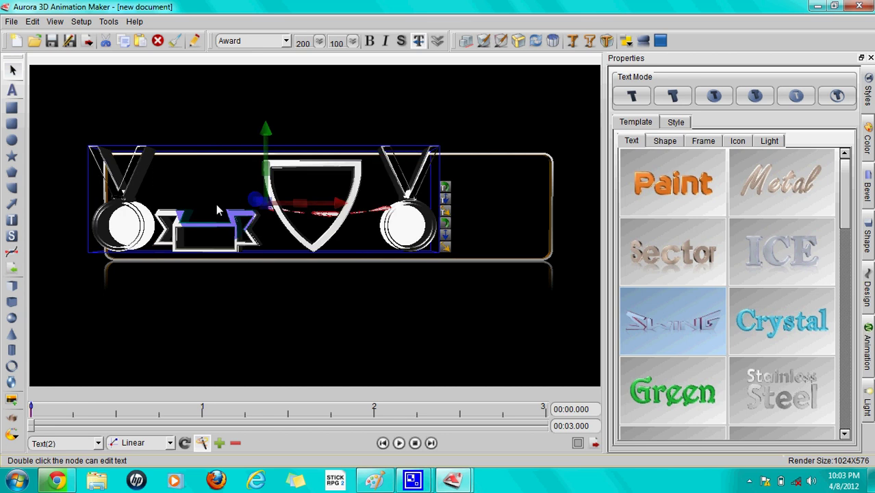
- Replace the wording of the Award font text with "aab" and leave text editing
double_click(187, 207)
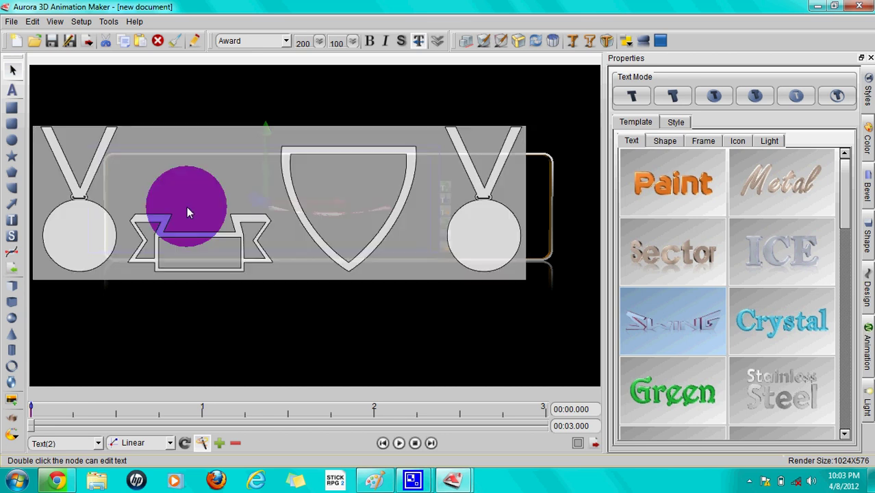
drag(187, 206, 560, 231)
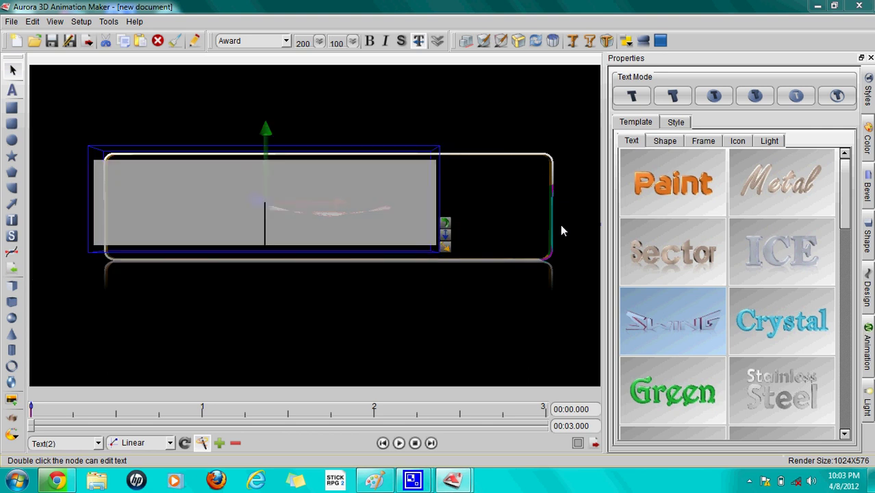
text(aa)
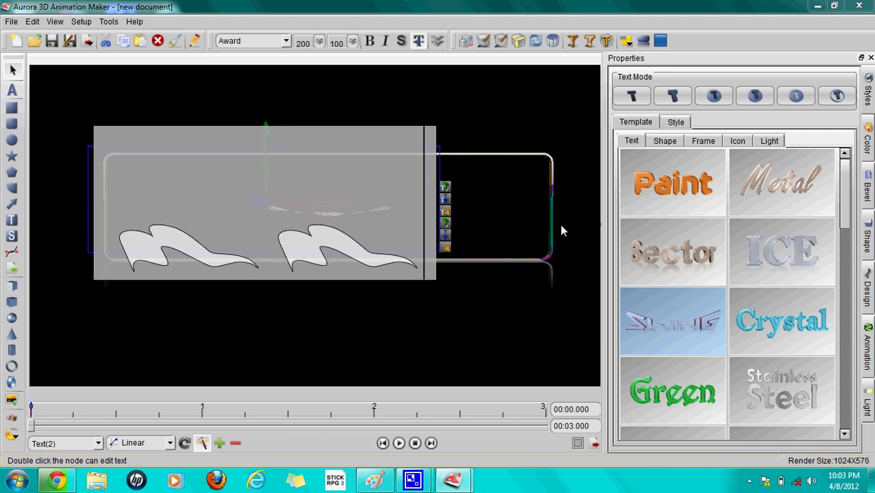
text(b)
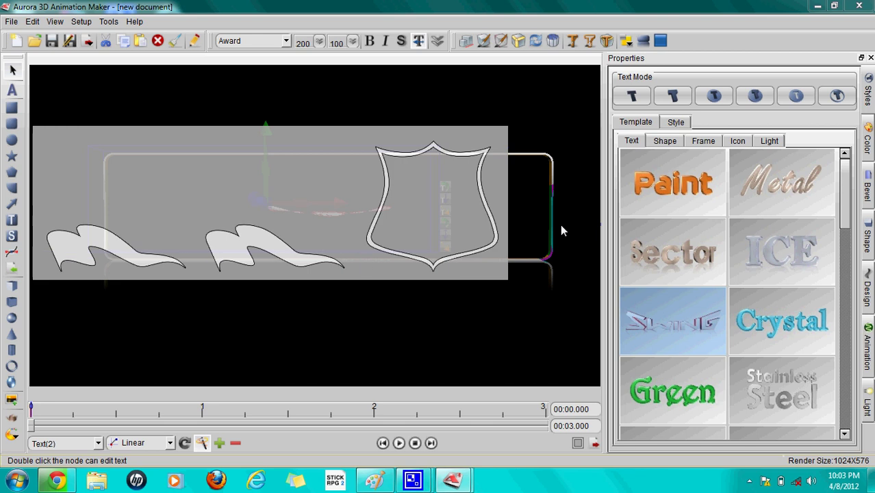
drag(492, 257, 414, 254)
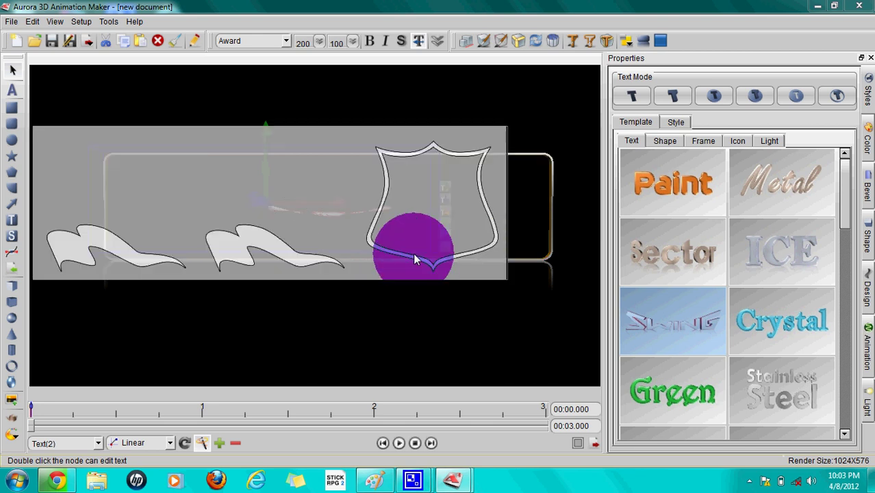
click(302, 331)
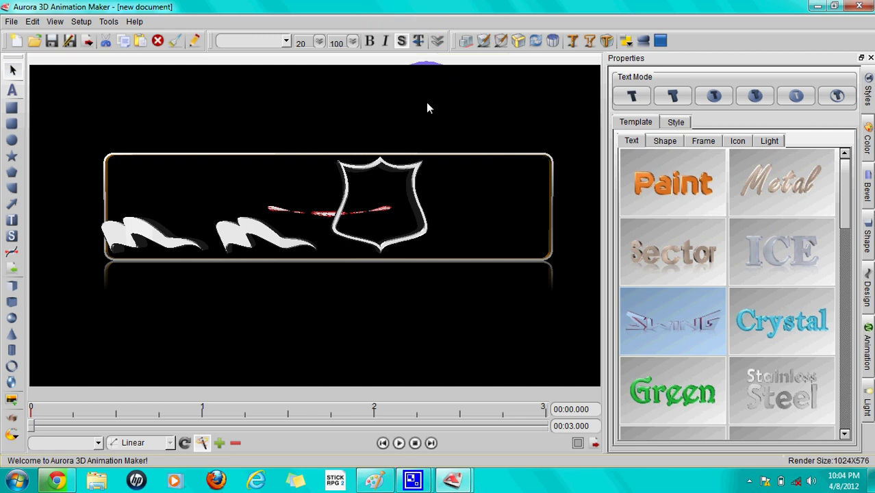
- Try the 2D/3D text type switch with no title selected
click(404, 41)
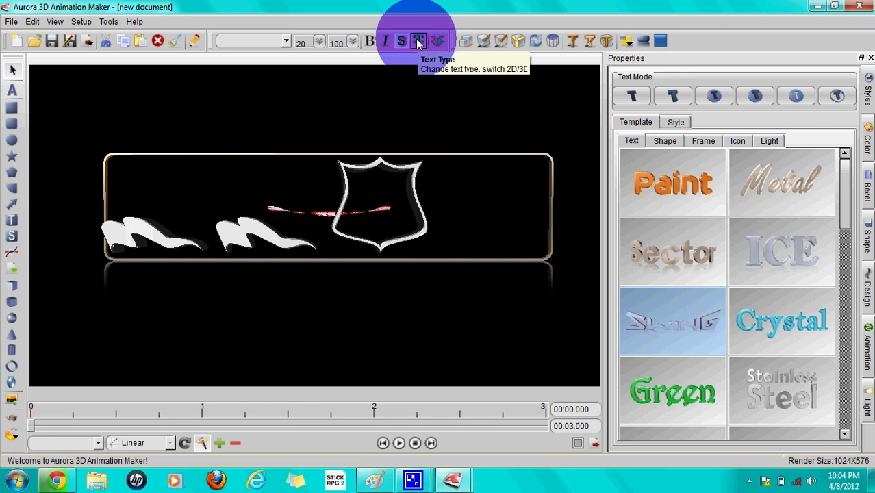
click(418, 42)
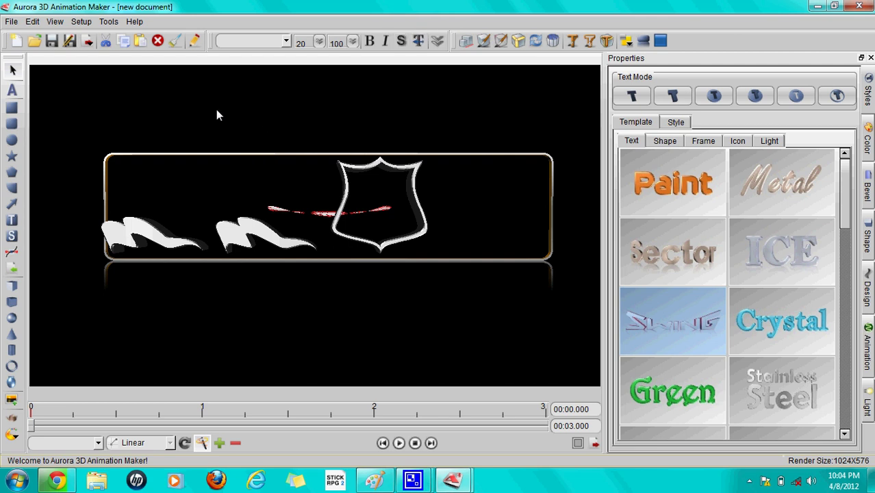
click(421, 41)
- Add the Paint text template and move the orange title down to just below the rounded frame
click(706, 175)
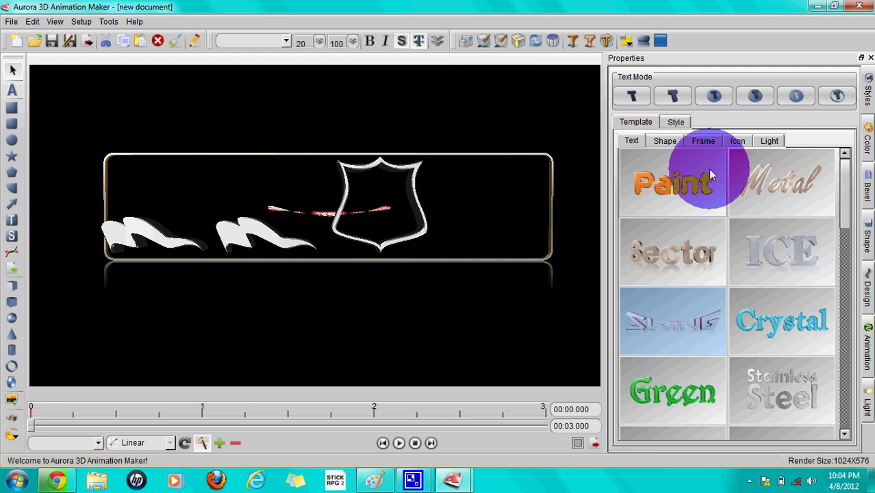
click(274, 271)
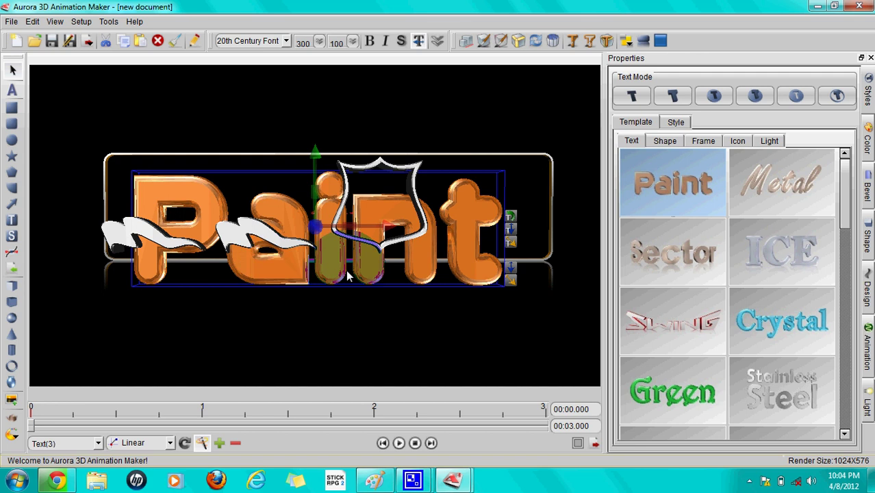
click(328, 184)
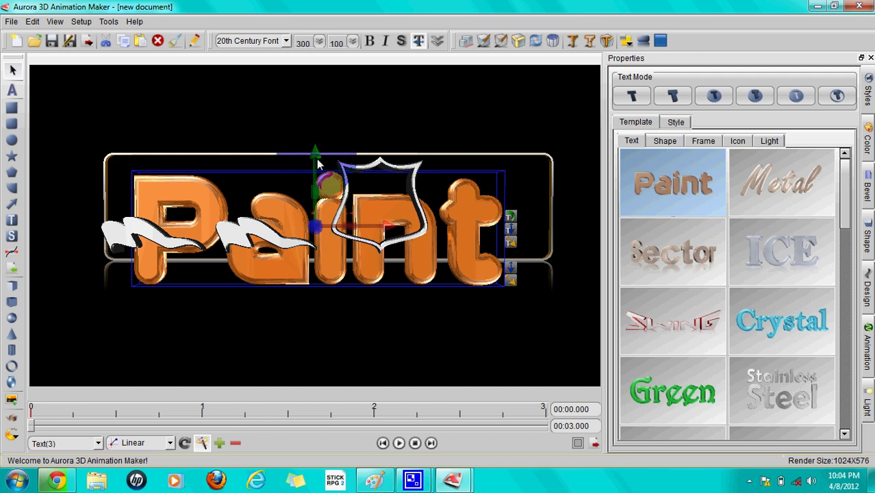
drag(318, 164, 278, 349)
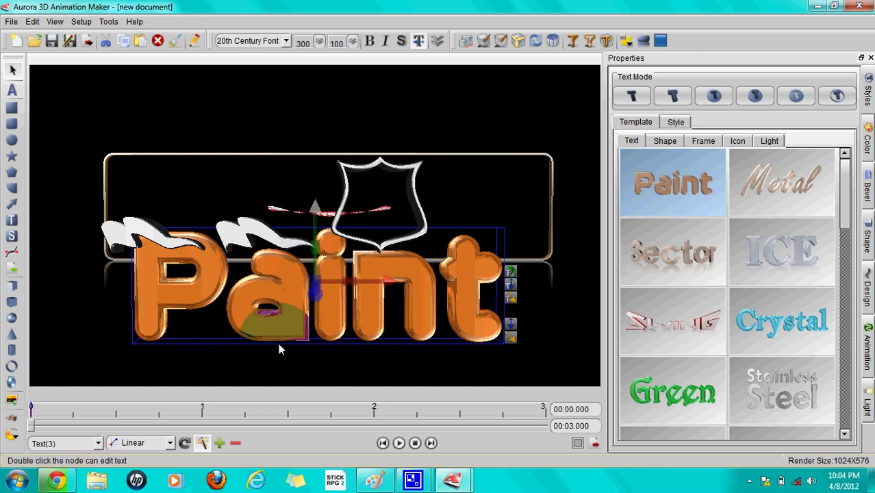
drag(319, 223, 493, 282)
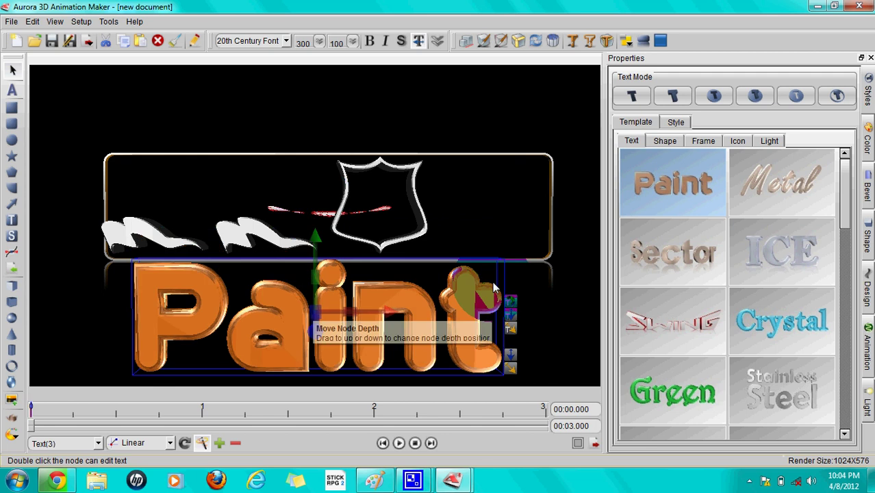
- Switch the Paint title to flat 2D text and back to 3D
click(421, 41)
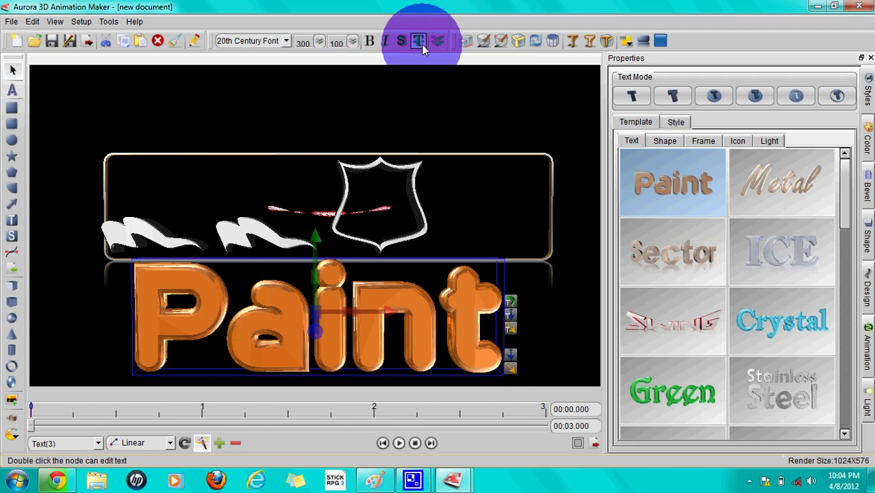
click(418, 41)
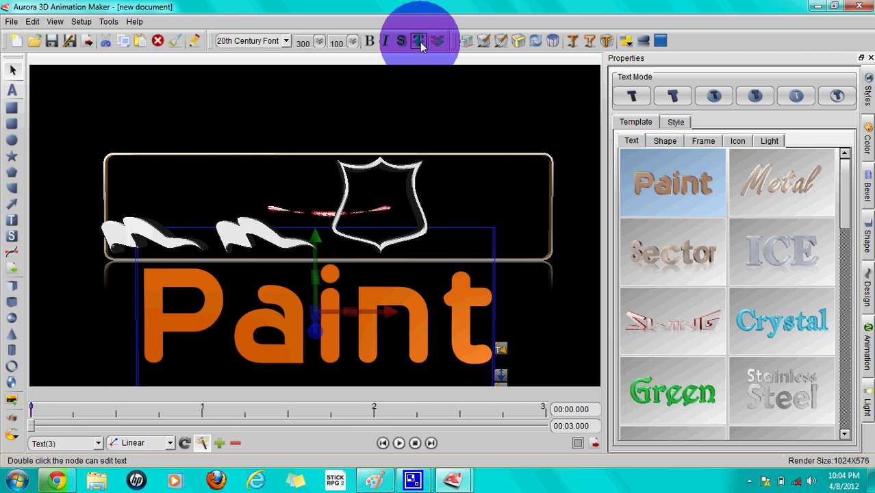
click(420, 41)
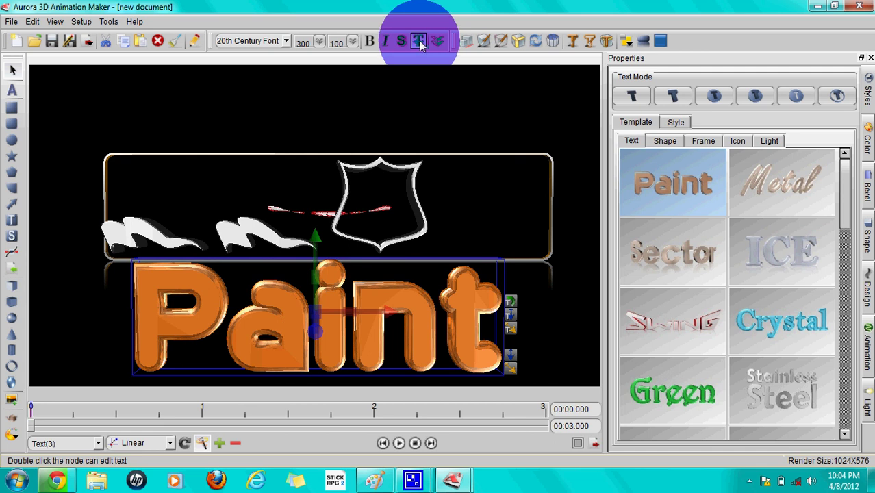
- Adjust the Paint title's depth and position, and rotate it about its X axis so it lies tilted backward below the frame
mouse_move(309, 333)
mouse_down()
mouse_move(423, 310)
mouse_move(317, 291)
mouse_up()
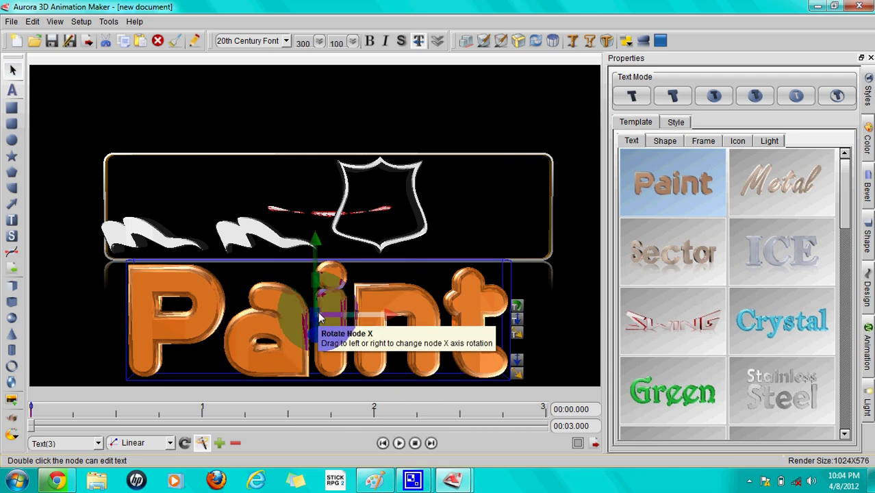
drag(319, 314, 152, 297)
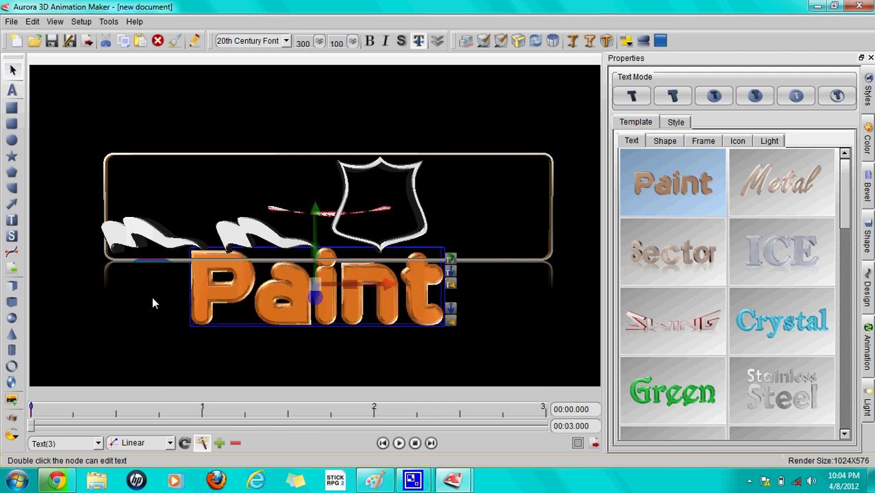
mouse_move(340, 304)
mouse_down()
mouse_move(388, 293)
mouse_move(437, 297)
mouse_move(303, 297)
mouse_move(413, 285)
mouse_up()
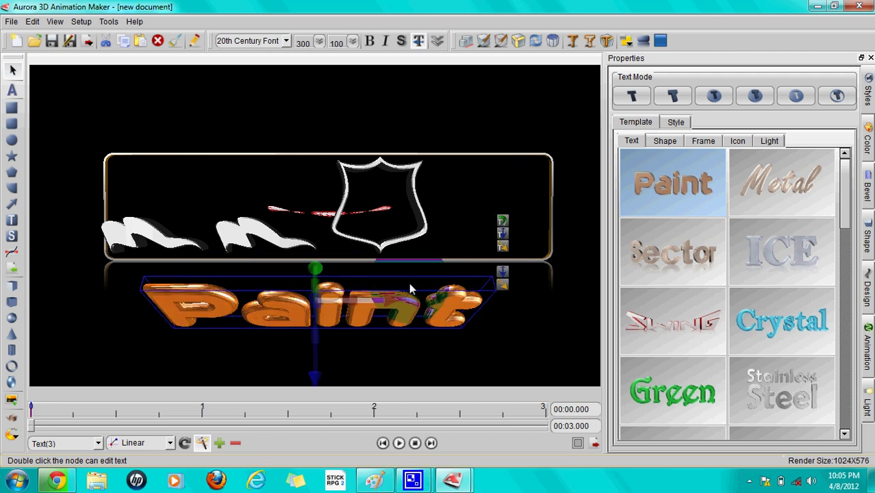
drag(316, 273, 315, 220)
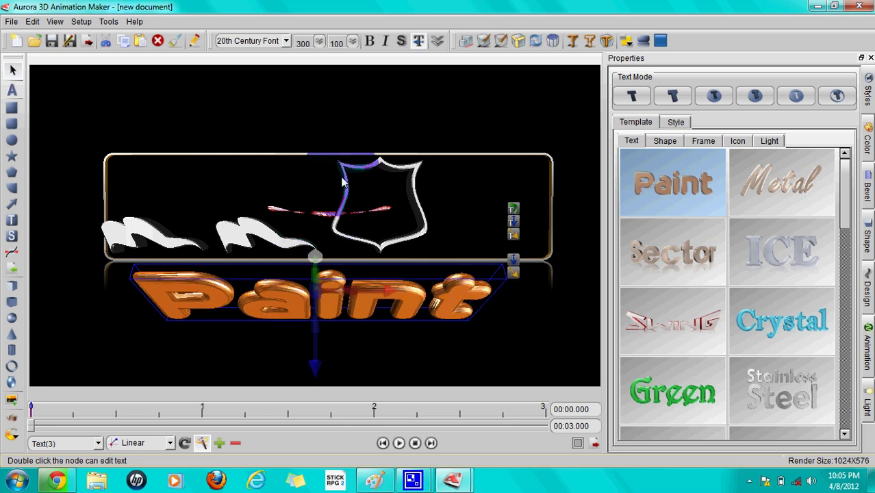
- Replace the tilted Paint title's text with "DASDASDAS"
double_click(359, 308)
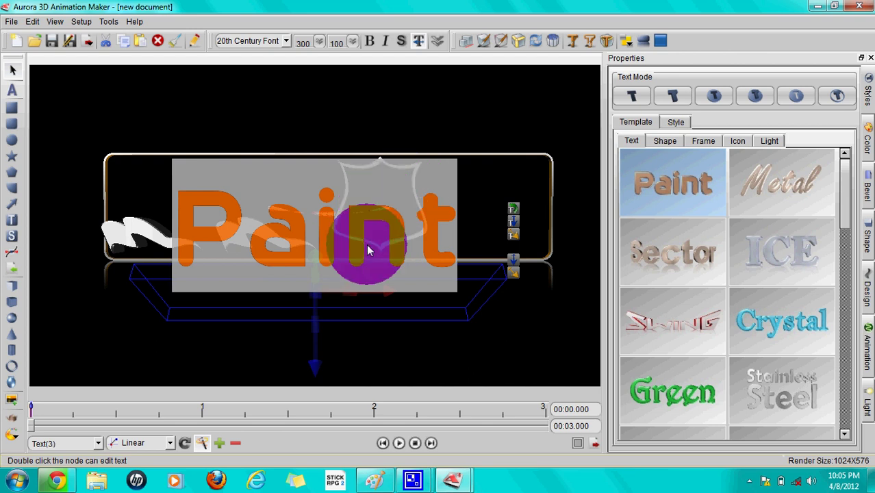
drag(446, 235, 179, 245)
key(BackSpace)
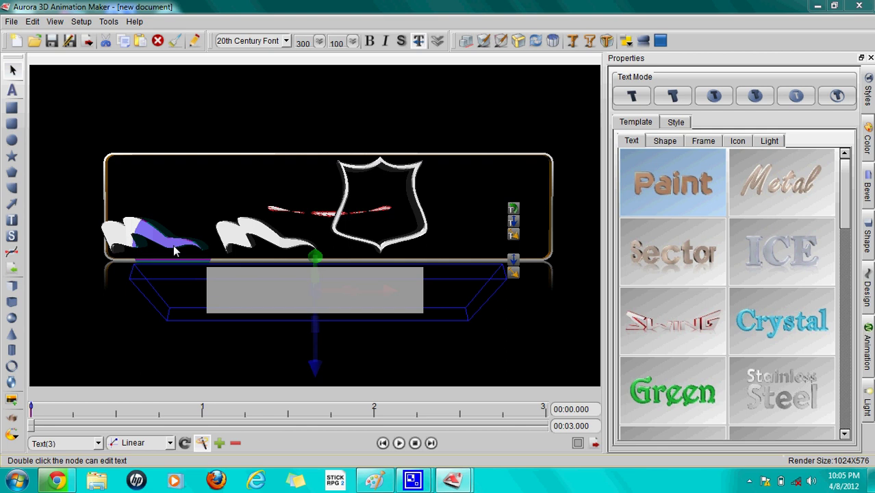
text(D)
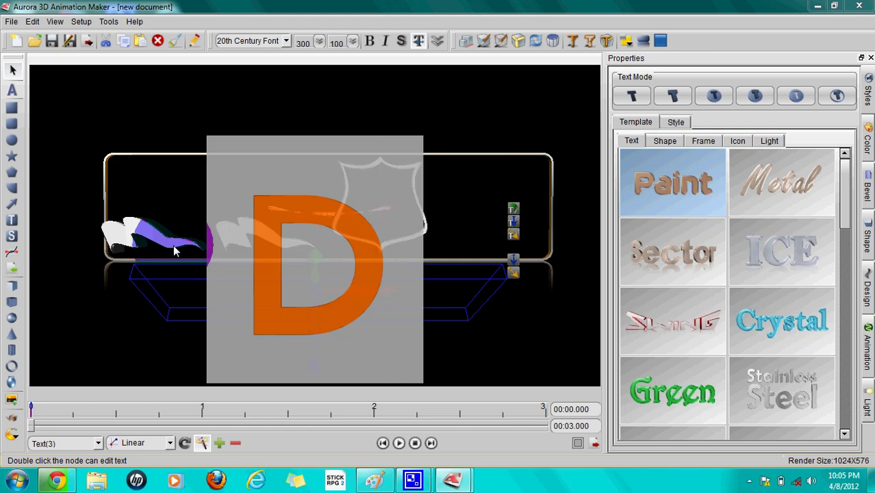
text(AS)
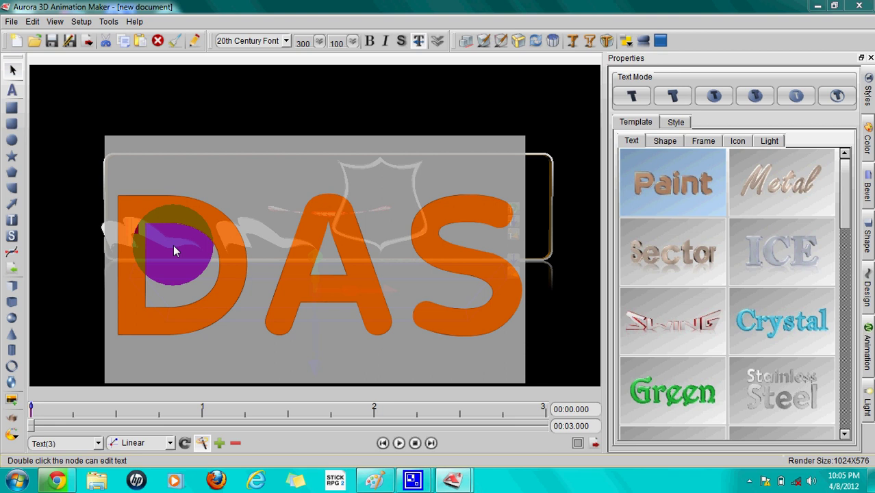
text(DASD)
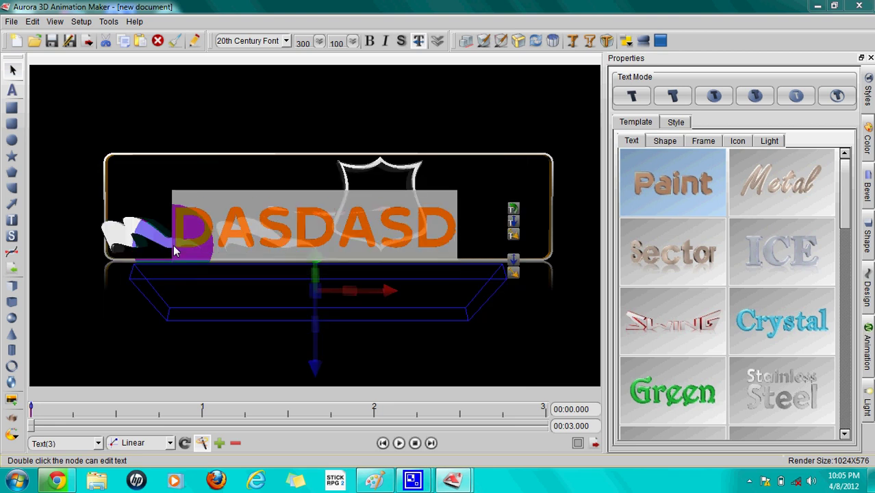
text(AS)
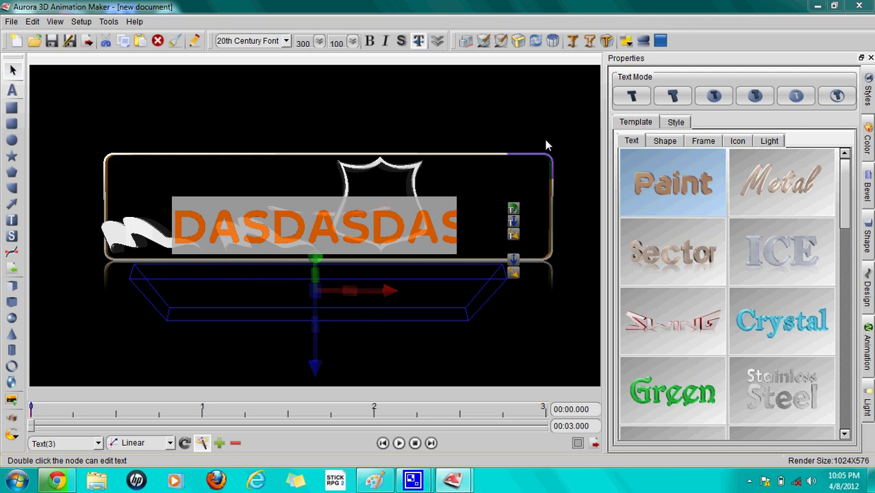
- Switch to Chrome and look through the uploaded videos on the Presentation3D YouTube channel to the end of the loaded list
click(811, 7)
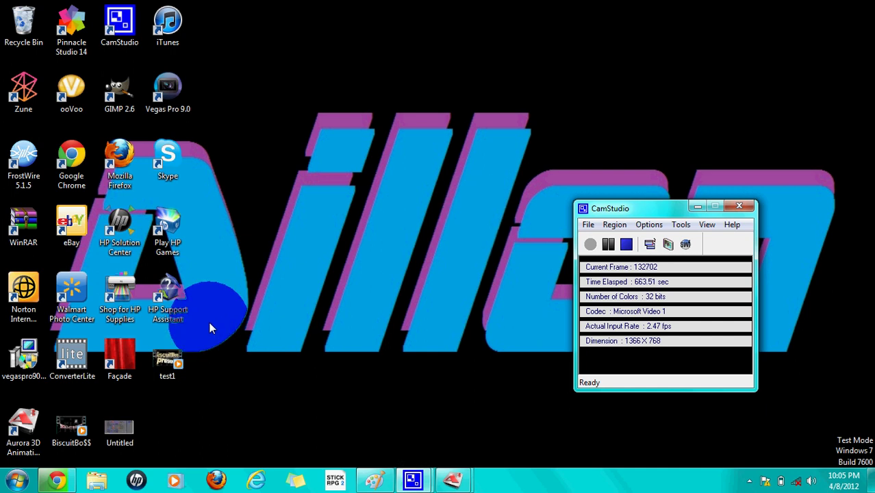
click(49, 485)
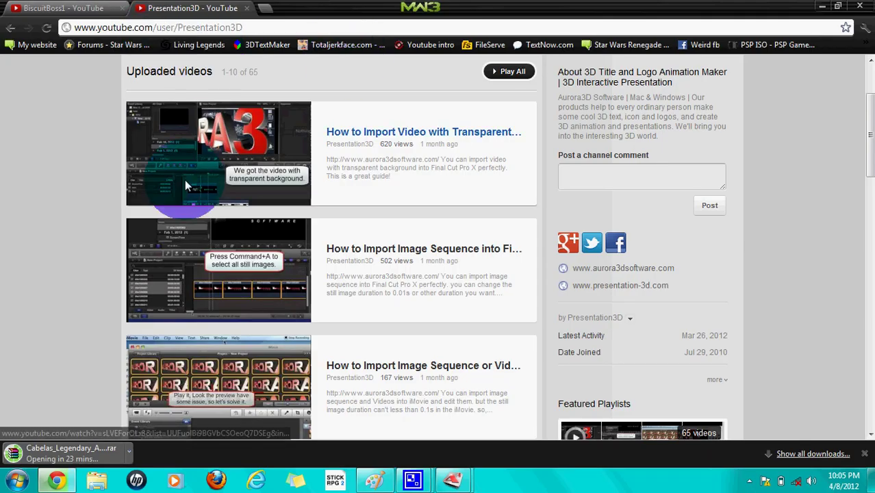
scroll(337, 246, up, 3)
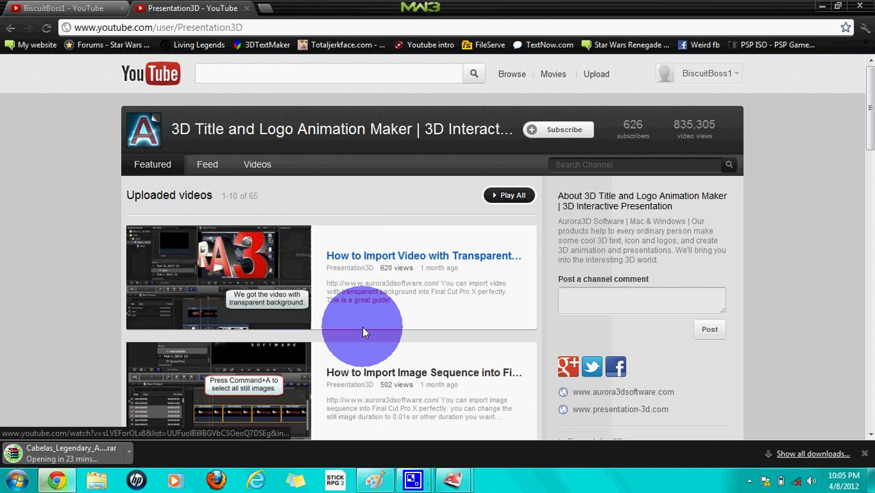
scroll(363, 365, down, 2)
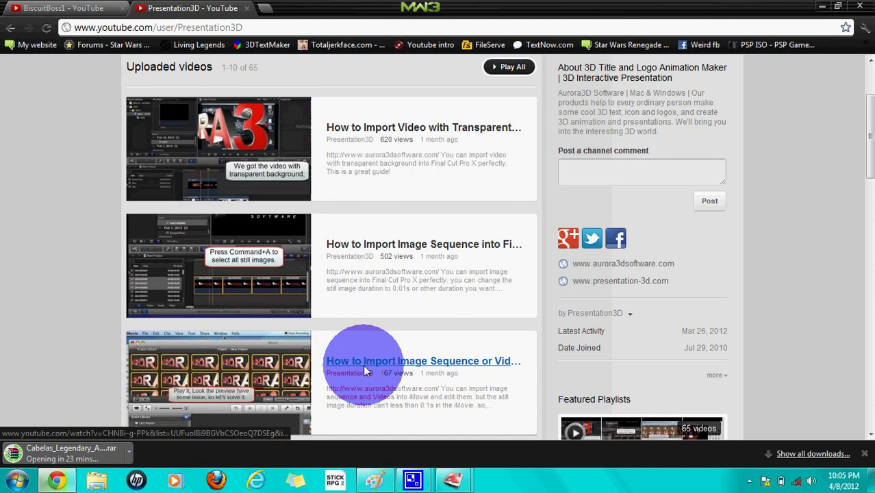
scroll(365, 368, down, 5)
scroll(365, 369, down, 1)
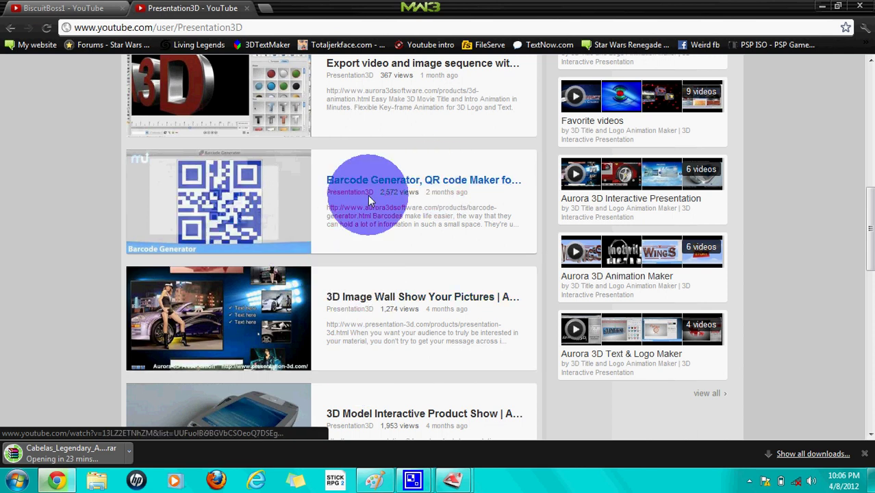
scroll(371, 216, down, 1)
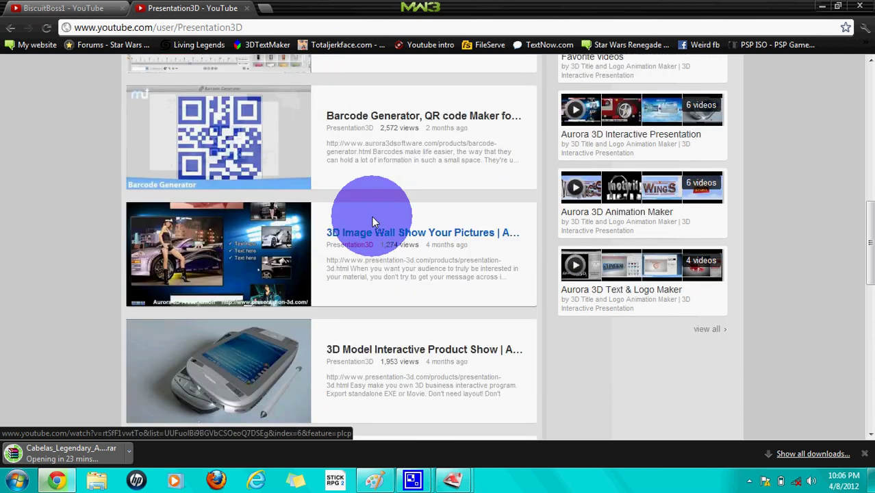
scroll(371, 217, down, 3)
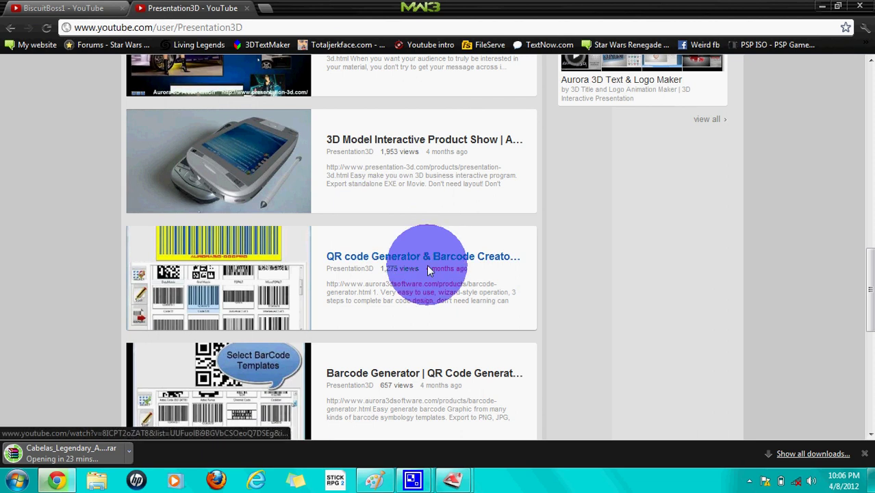
scroll(426, 266, down, 1)
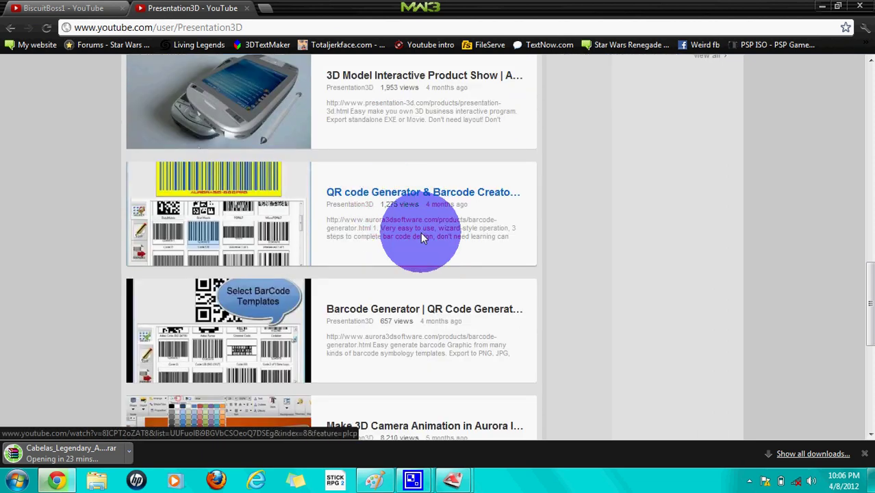
scroll(421, 250, down, 1)
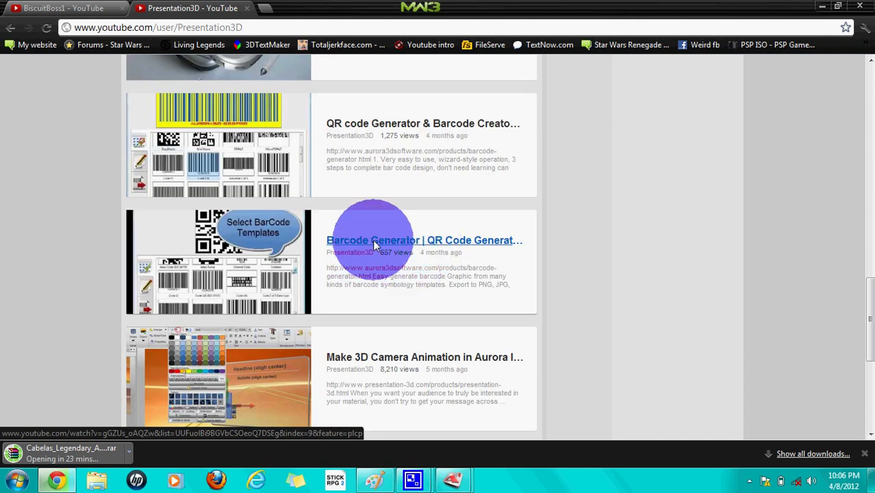
scroll(378, 272, down, 4)
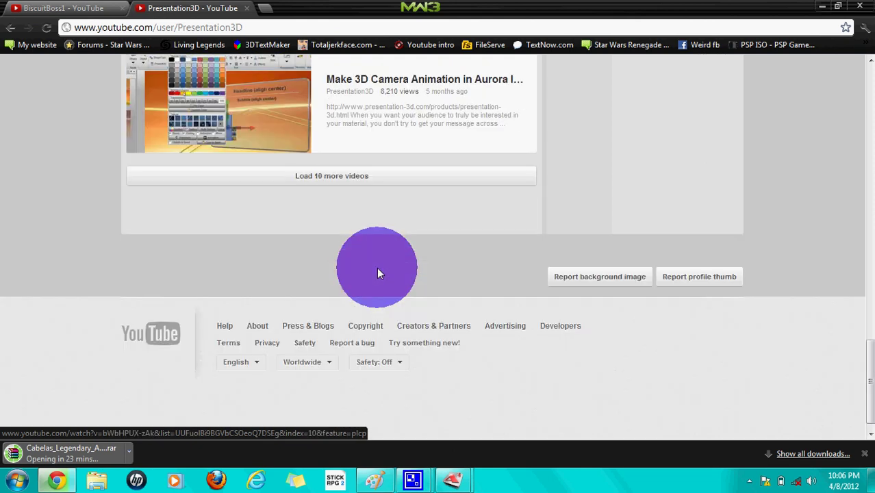
- Load 10 more videos and look through the Aurora 3D title and intro animation samples
click(346, 176)
scroll(424, 204, down, 1)
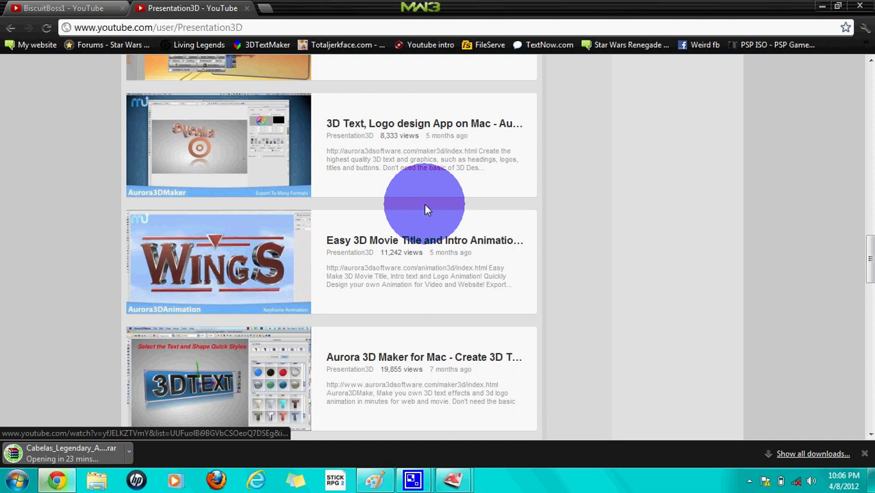
scroll(424, 204, down, 4)
scroll(424, 204, down, 5)
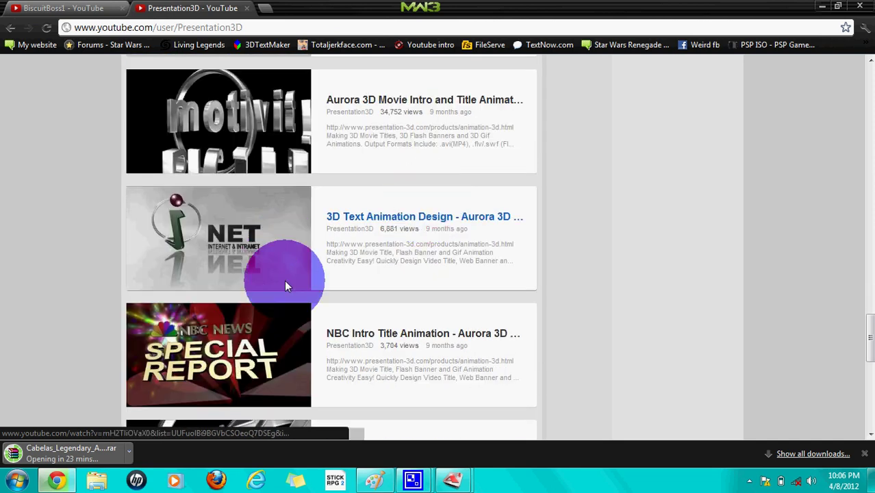
scroll(284, 280, down, 5)
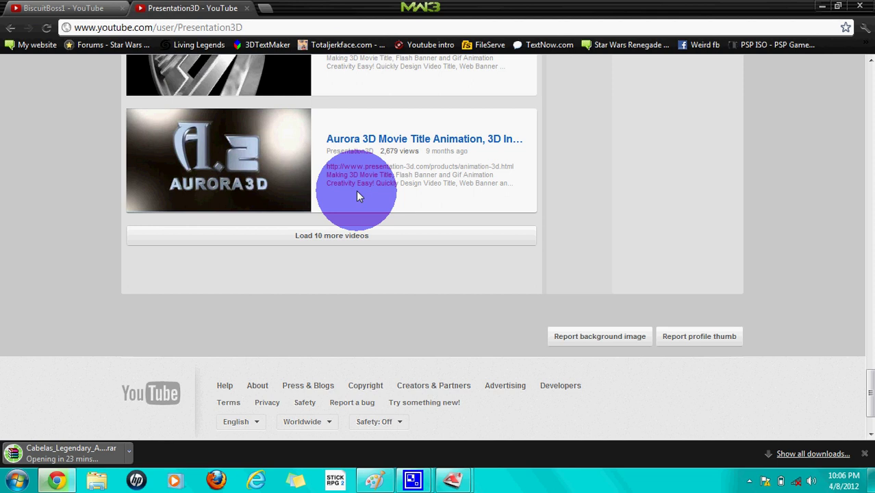
scroll(356, 191, up, 4)
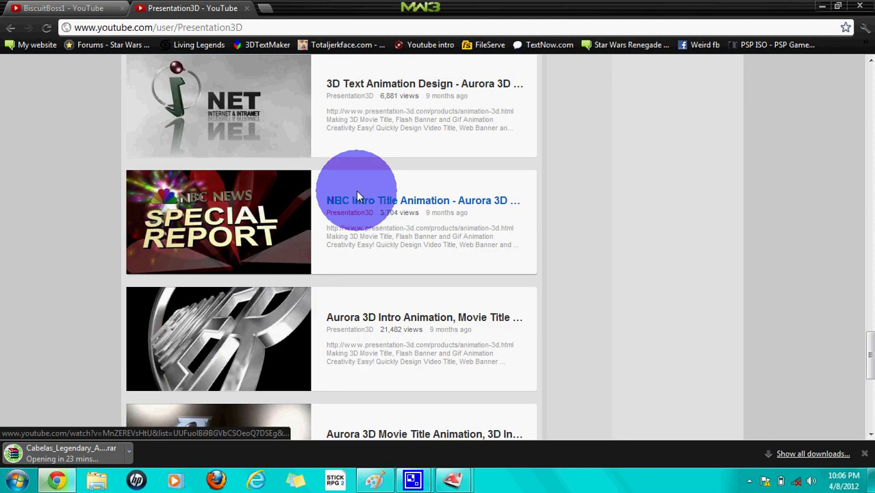
- Watch the video "Aurora 3D Intro Animation, Movie Title Maker, Logo Animation Maker" and pause the video that follows it
click(384, 319)
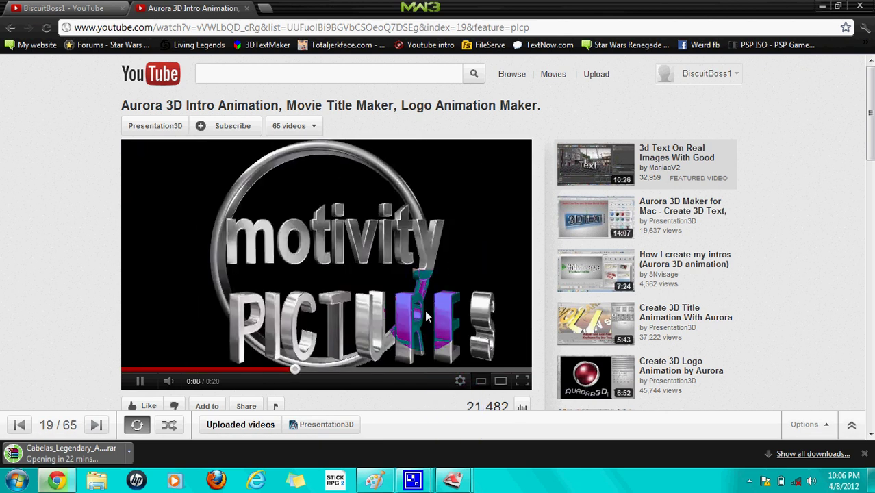
click(369, 435)
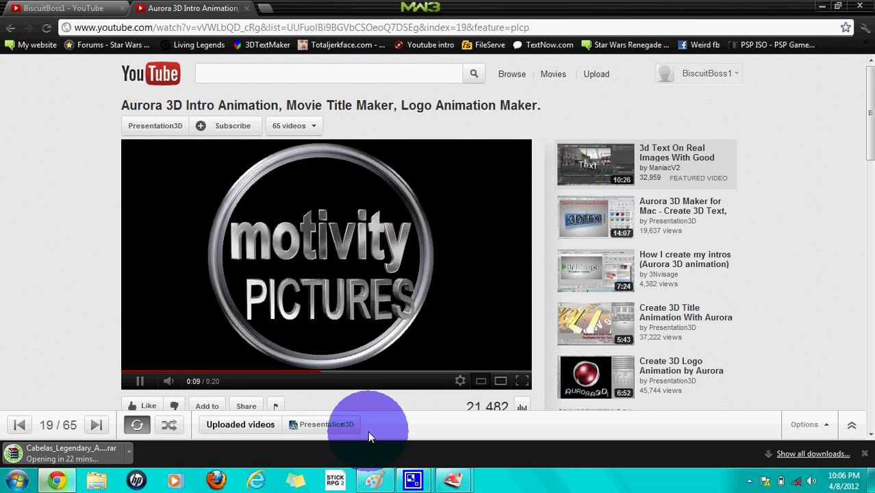
click(355, 231)
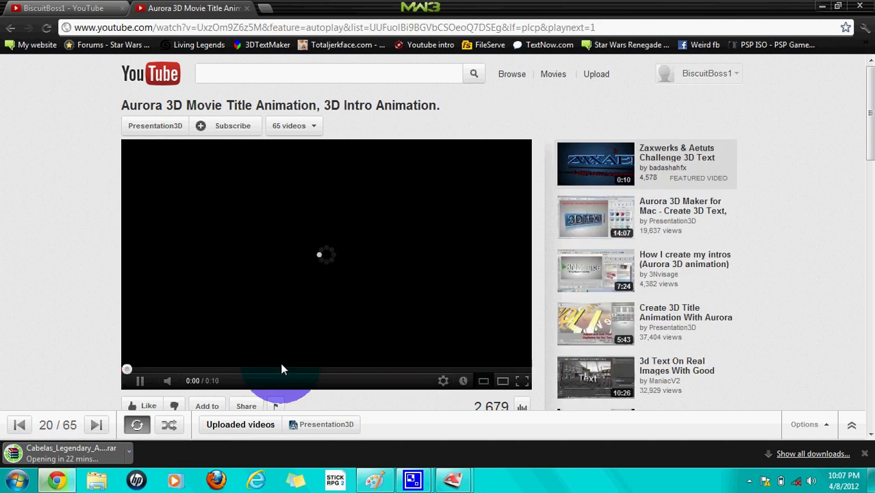
click(140, 380)
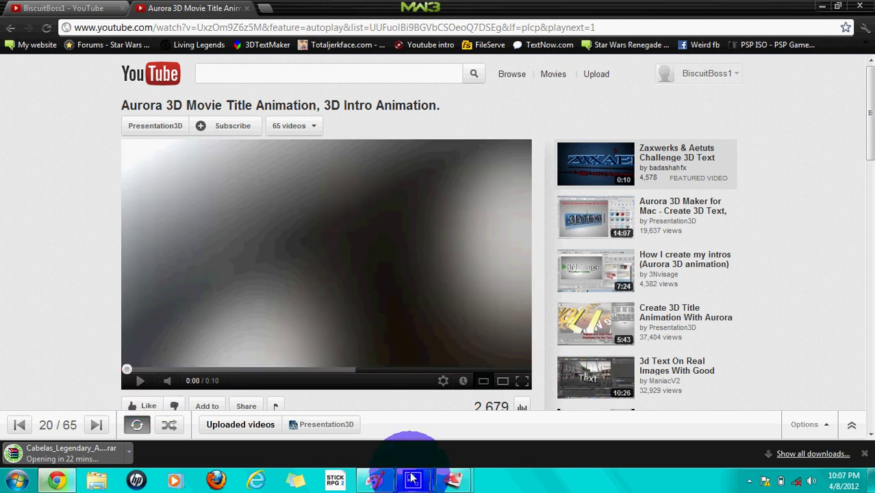
- Switch to the untitled drawing in Paint and rotate the canvas 90° clockwise
mouse_move(394, 481)
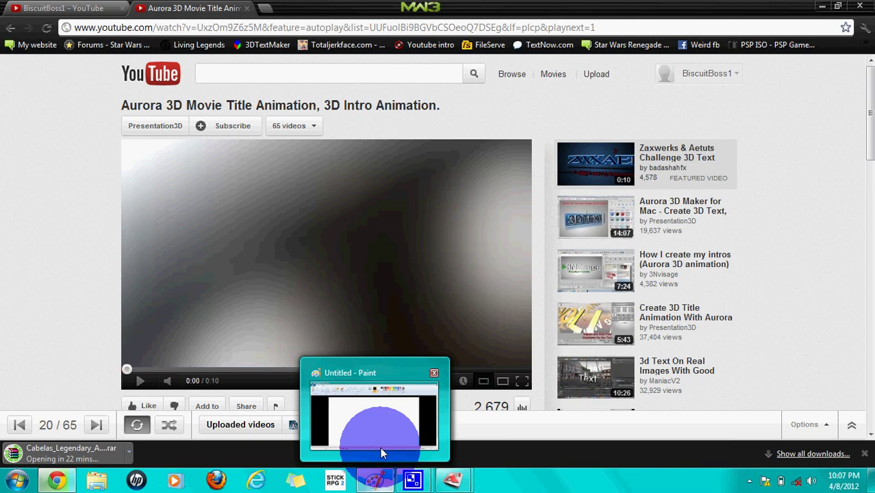
click(380, 447)
click(198, 175)
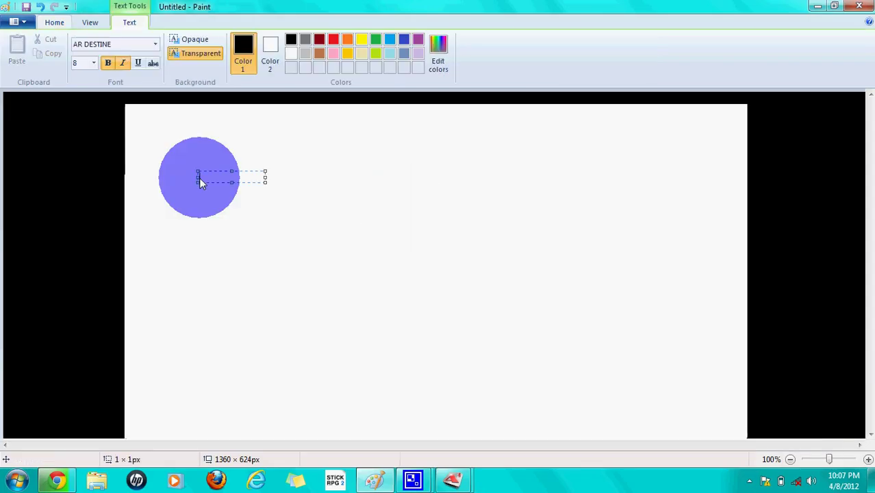
click(378, 231)
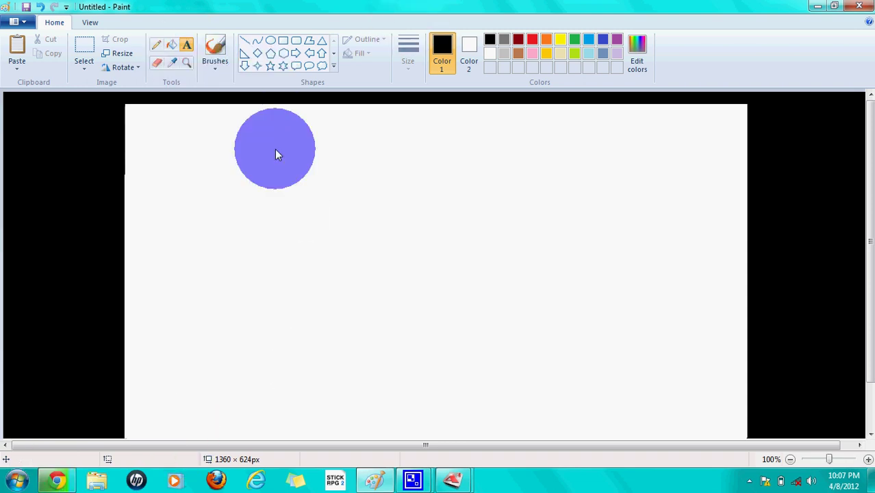
click(215, 239)
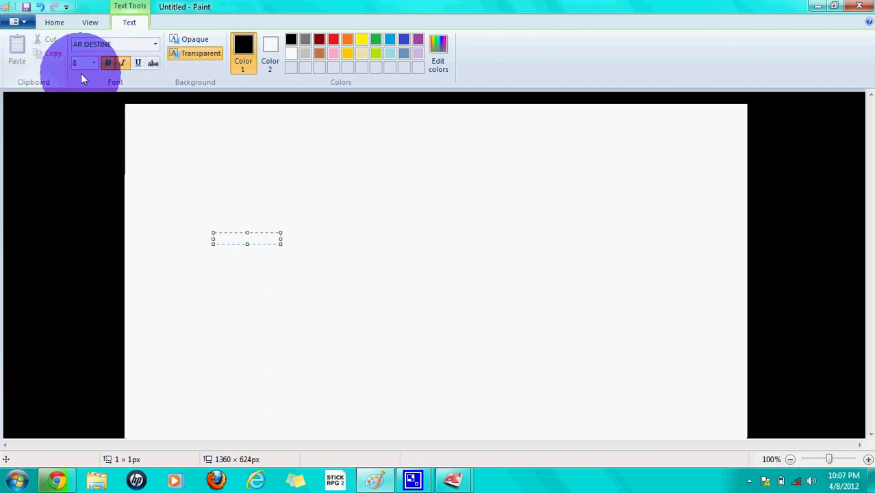
click(130, 65)
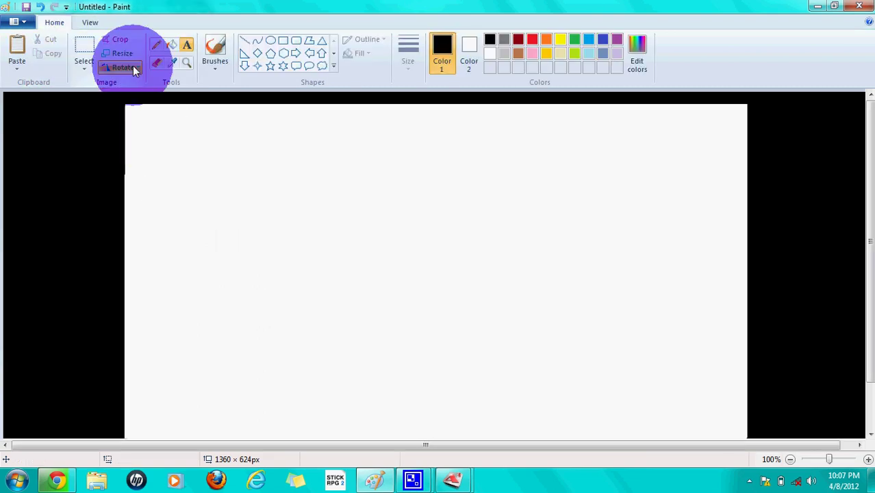
click(145, 81)
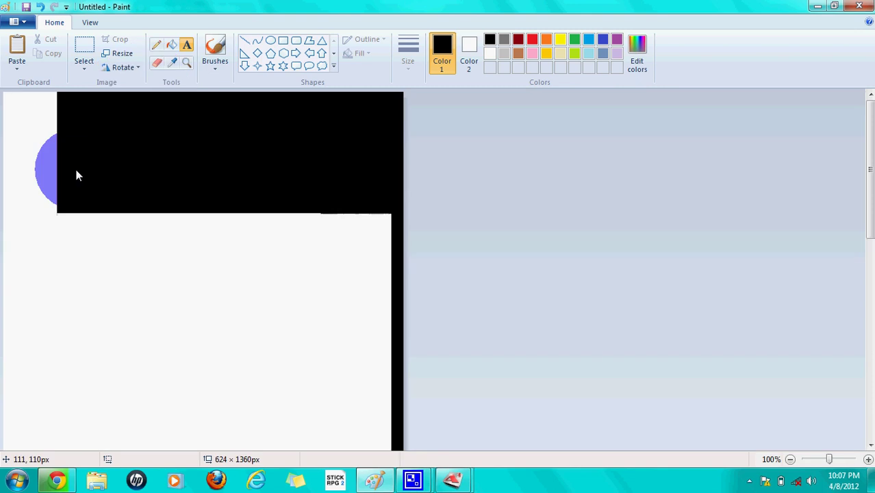
- Add the text "aaaaaaaaaaa" on the black area near the canvas's upper edge and color it light gray
click(125, 147)
text(hello worldhi)
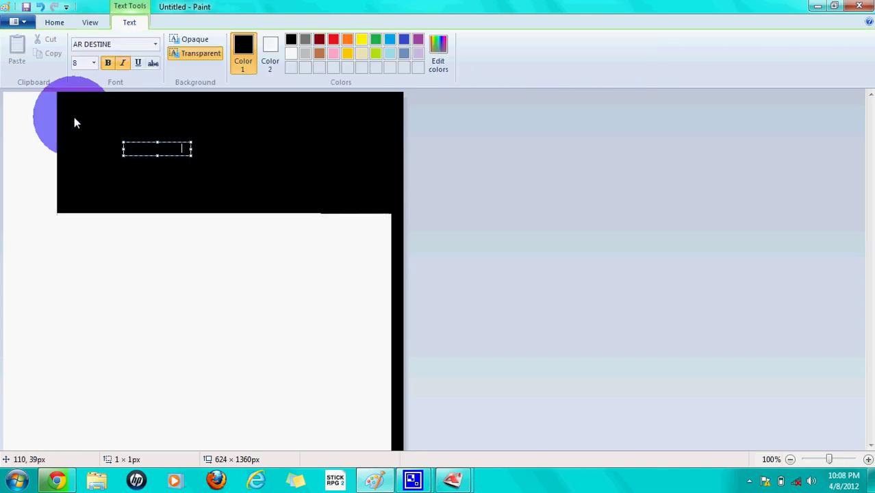
drag(184, 151, 95, 154)
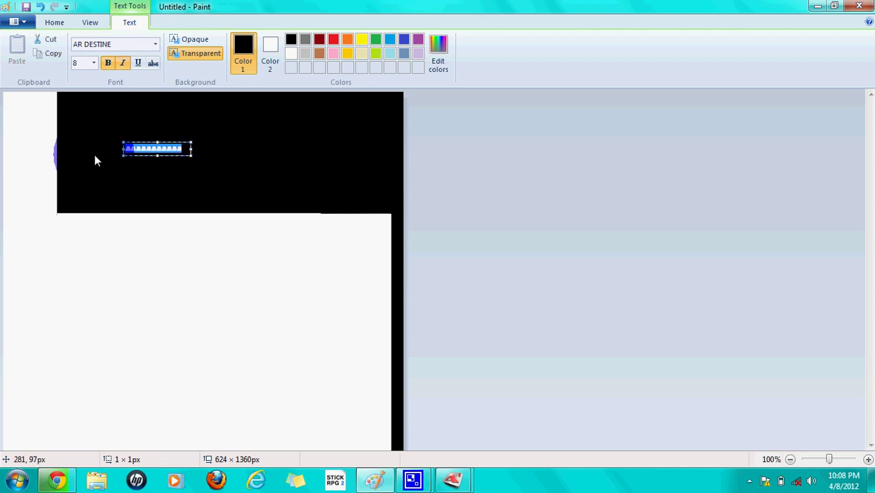
click(292, 39)
click(303, 54)
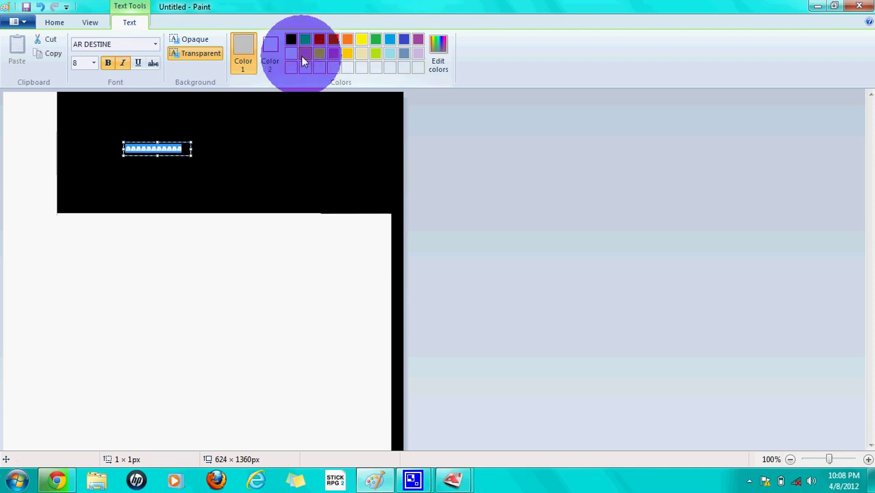
click(162, 212)
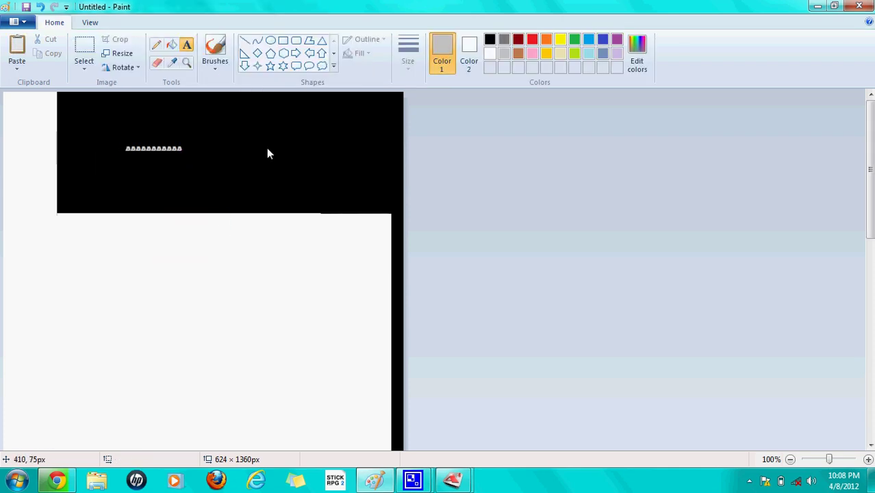
click(653, 20)
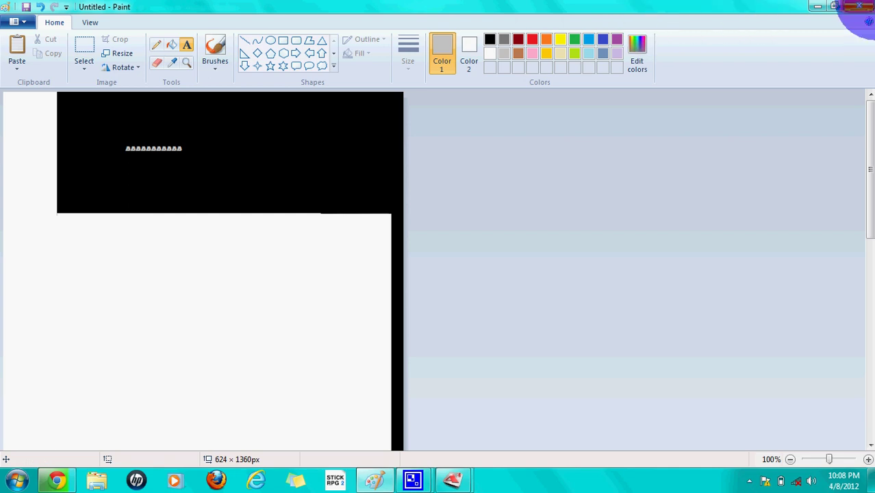
- Close the untitled Paint drawing without saving it
click(859, 6)
click(475, 239)
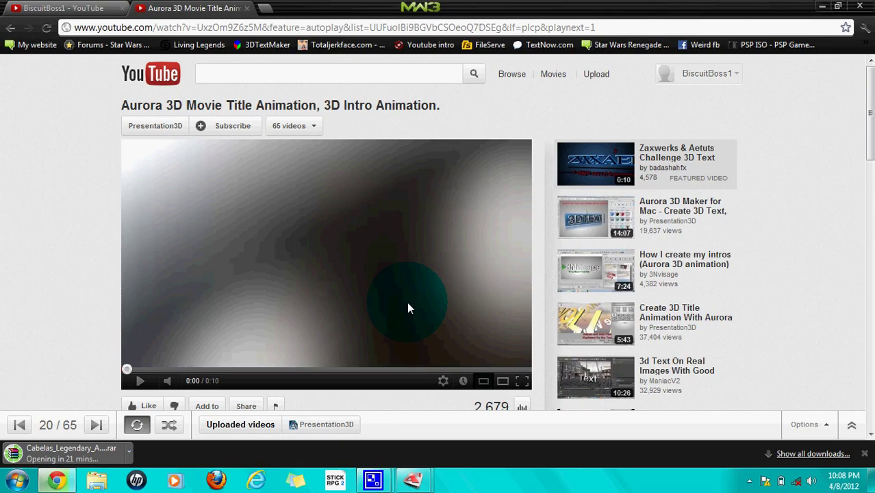
- Switch to the Aurora 3D Animation Maker window containing the sample 3D titles and close it without saving
click(381, 480)
mouse_move(397, 474)
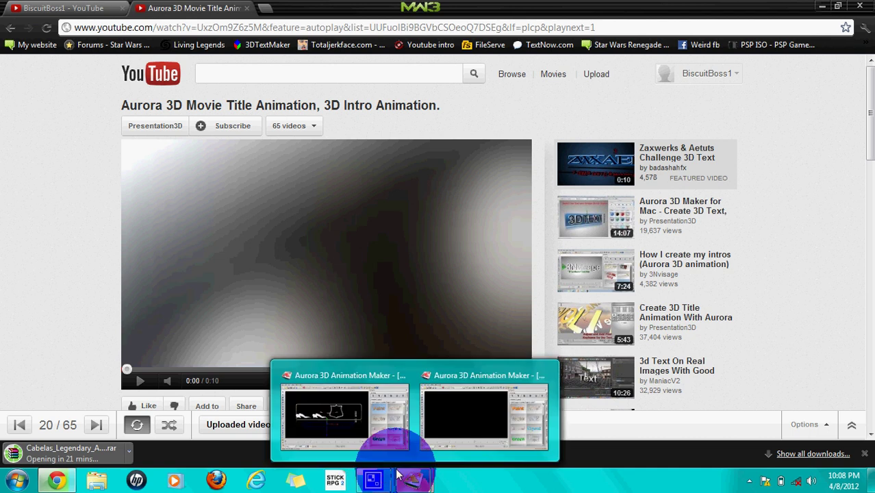
click(345, 413)
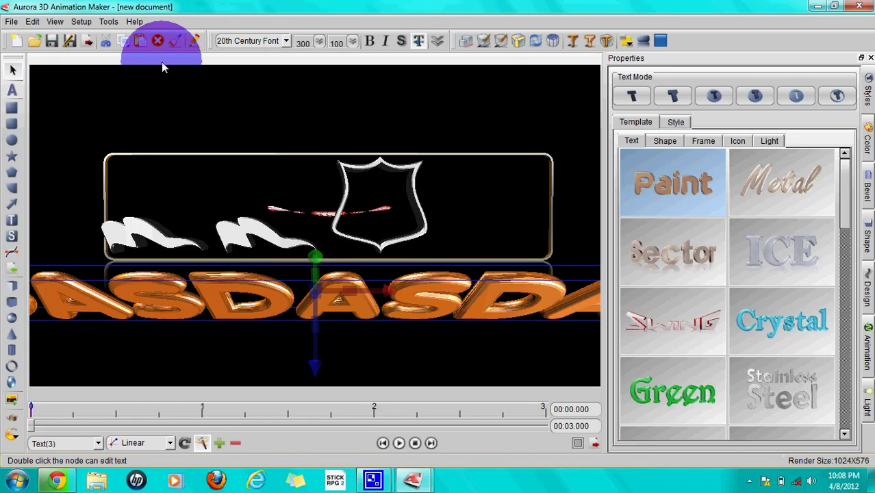
click(869, 6)
click(436, 251)
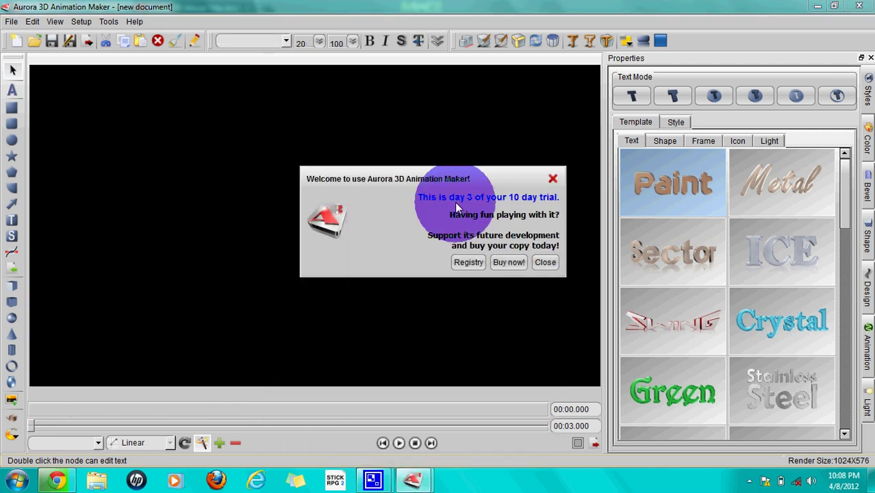
- Open the Aurora 3D purchase page from the trial notice in the remaining Aurora window
click(507, 263)
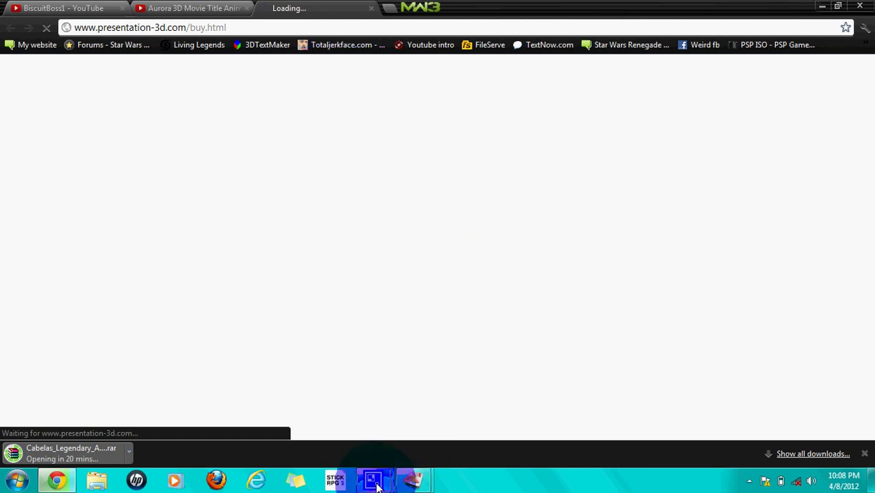
mouse_move(373, 479)
mouse_move(307, 395)
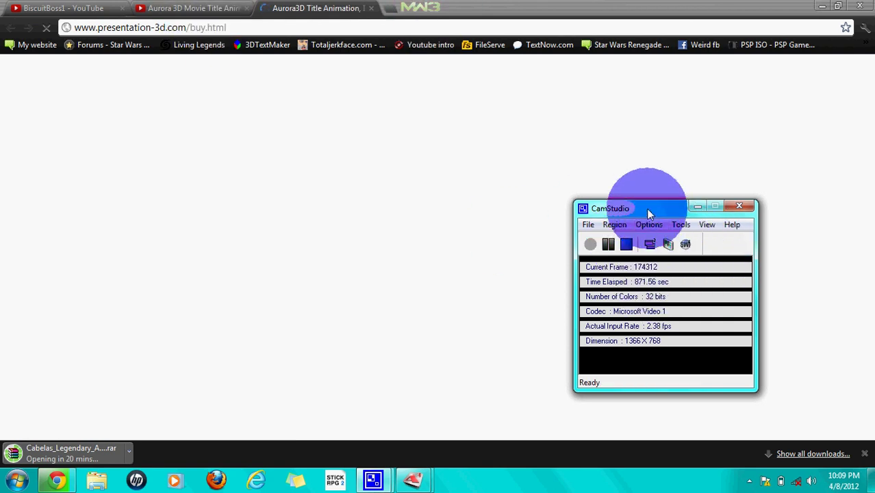
- Open the Presentation3D channel from the YouTube video page, and check the trial notice in Aurora 3D Animation Maker before returning to the channel
click(227, 15)
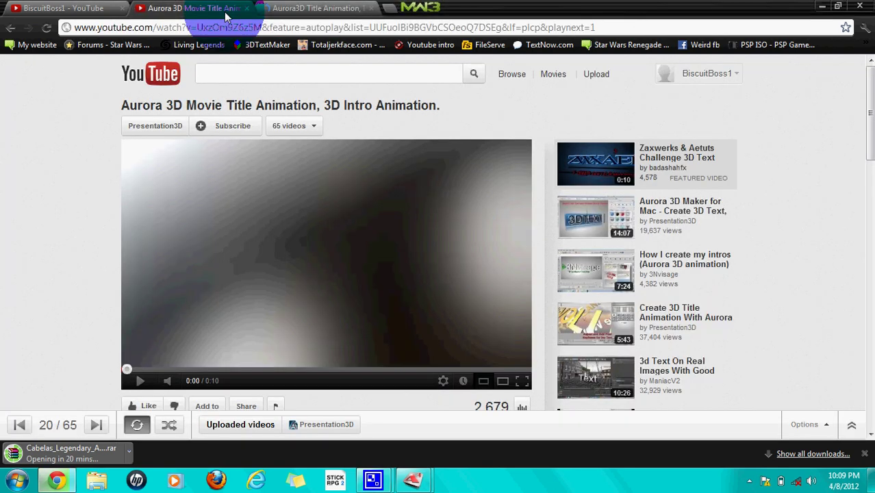
click(164, 134)
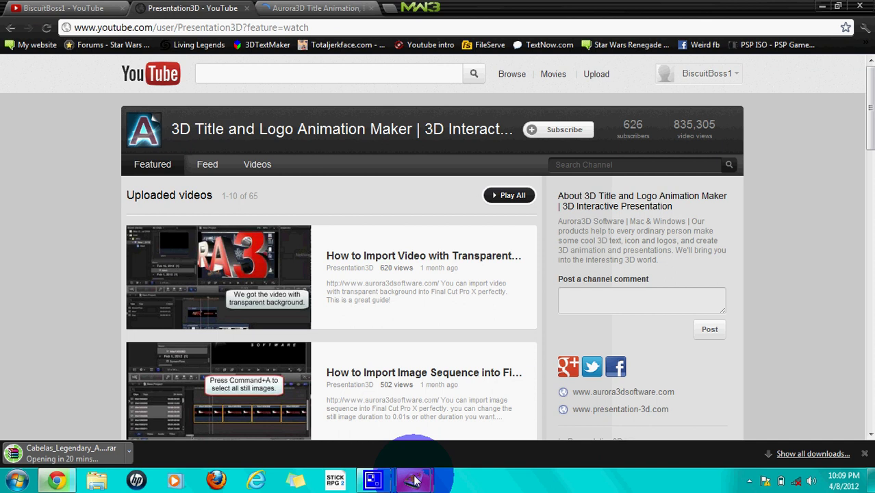
click(413, 480)
click(480, 406)
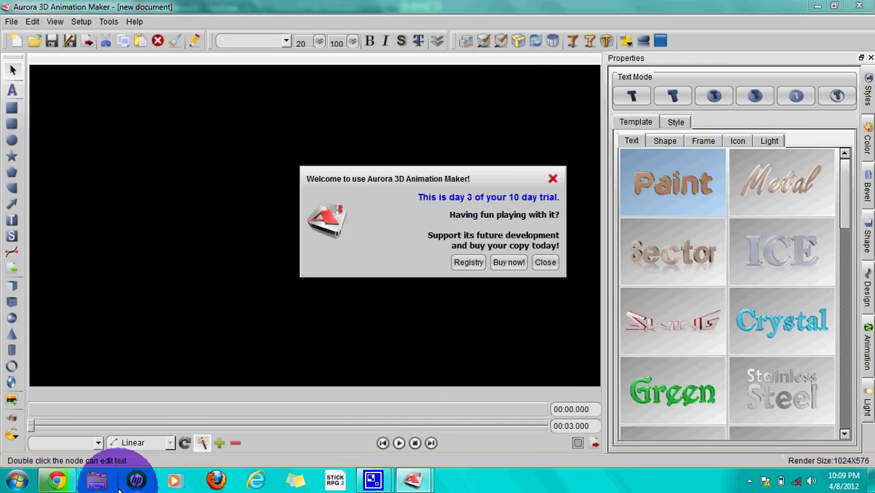
click(55, 479)
click(94, 410)
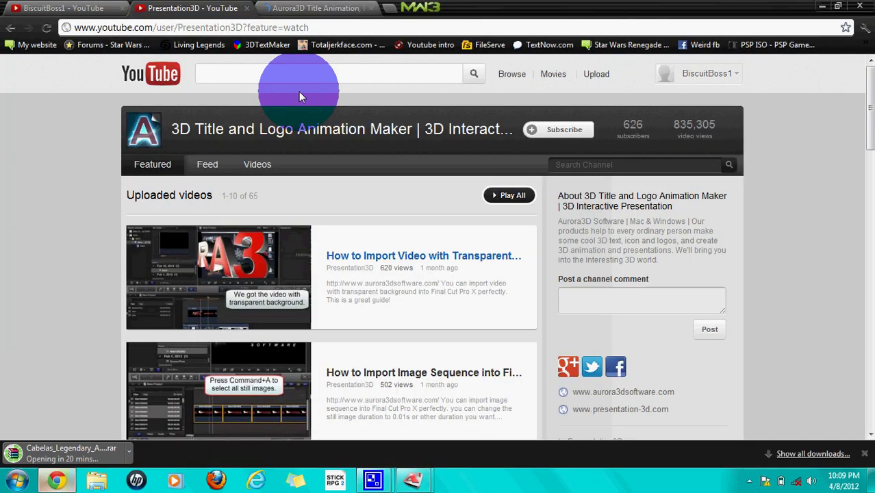
click(350, 6)
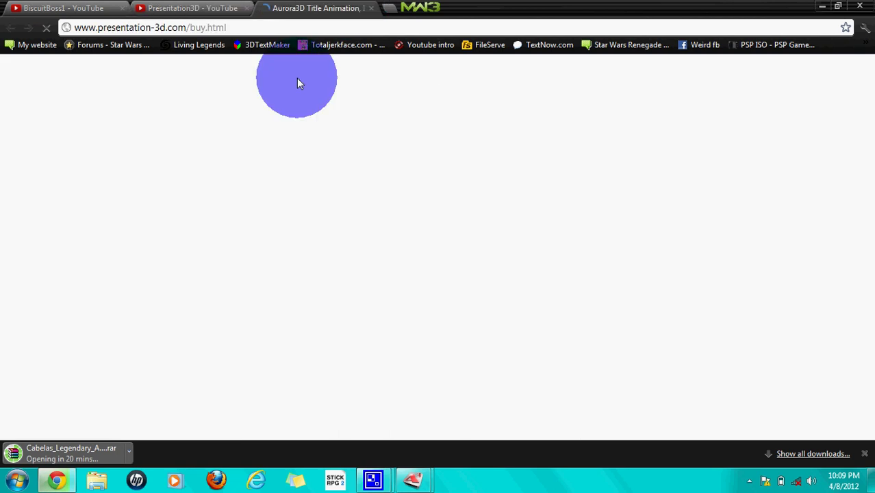
click(269, 29)
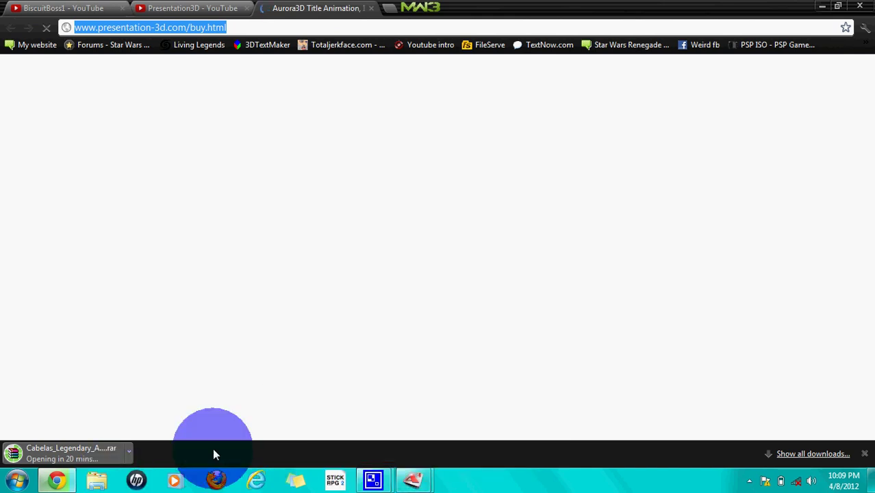
click(343, 422)
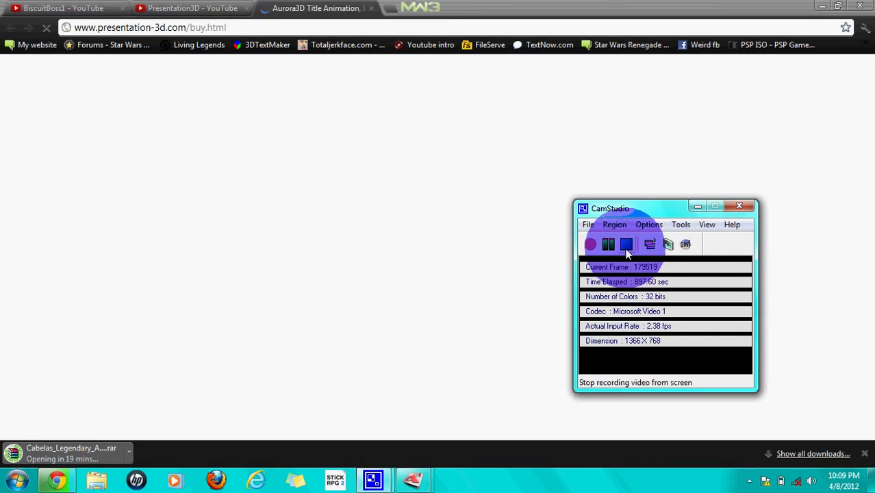